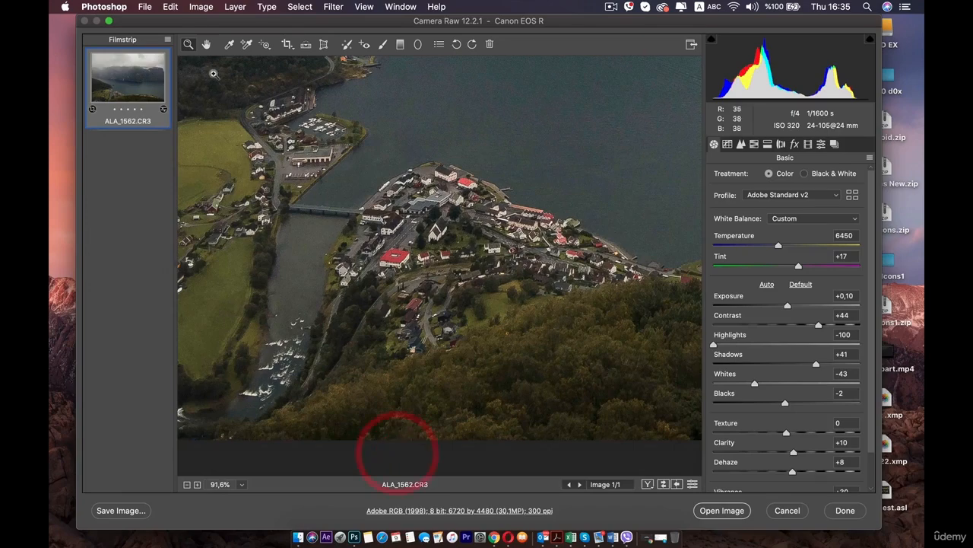
Step: Crop away the right third of the photo and a thin strip along its left edge, to 4228 by 4480 pixels
{"action": "left_click", "coordinate": [206, 44]}
{"action": "left_click_drag", "start_coordinate": [199, 246], "coordinate": [250, 231]}
{"action": "left_click_drag", "start_coordinate": [526, 272], "coordinate": [318, 167]}
{"action": "left_click_drag", "start_coordinate": [487, 252], "coordinate": [550, 312]}
{"action": "left_click", "coordinate": [287, 46]}
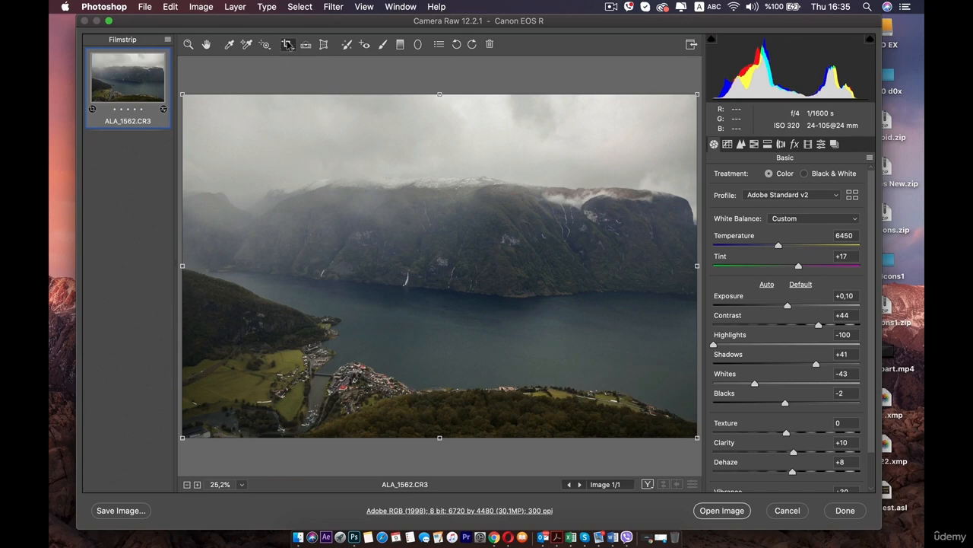
{"action": "left_click_drag", "start_coordinate": [695, 265], "coordinate": [512, 256]}
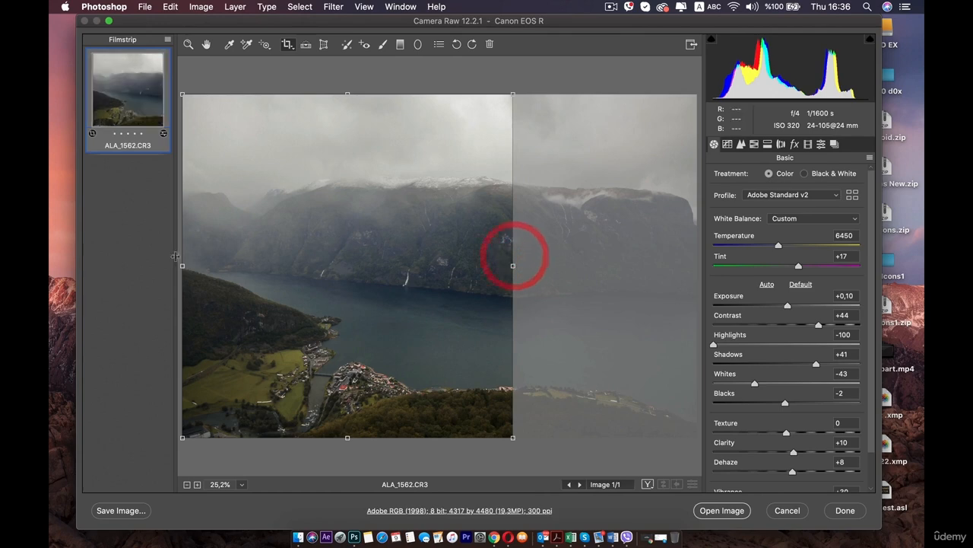
{"action": "left_click_drag", "start_coordinate": [183, 265], "coordinate": [189, 266]}
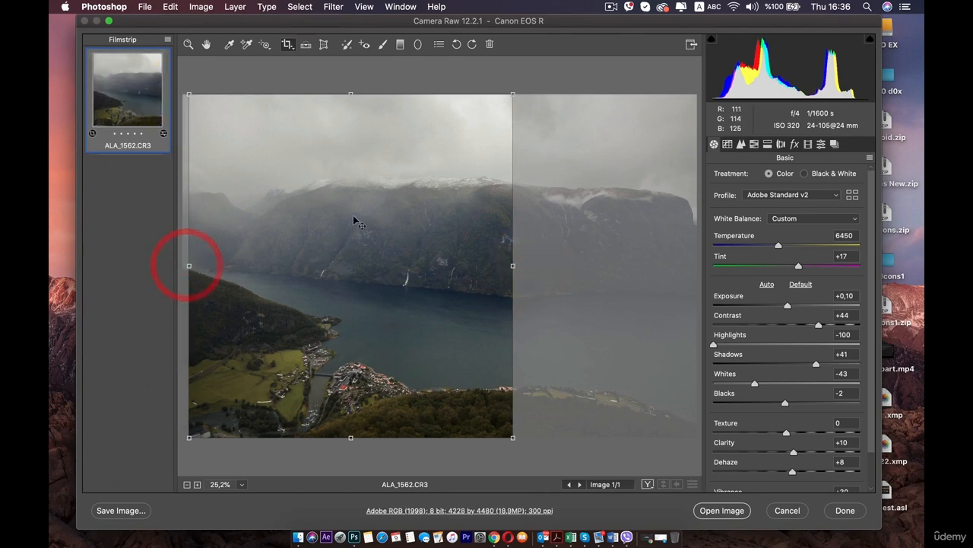
{"action": "key", "text": "Return"}
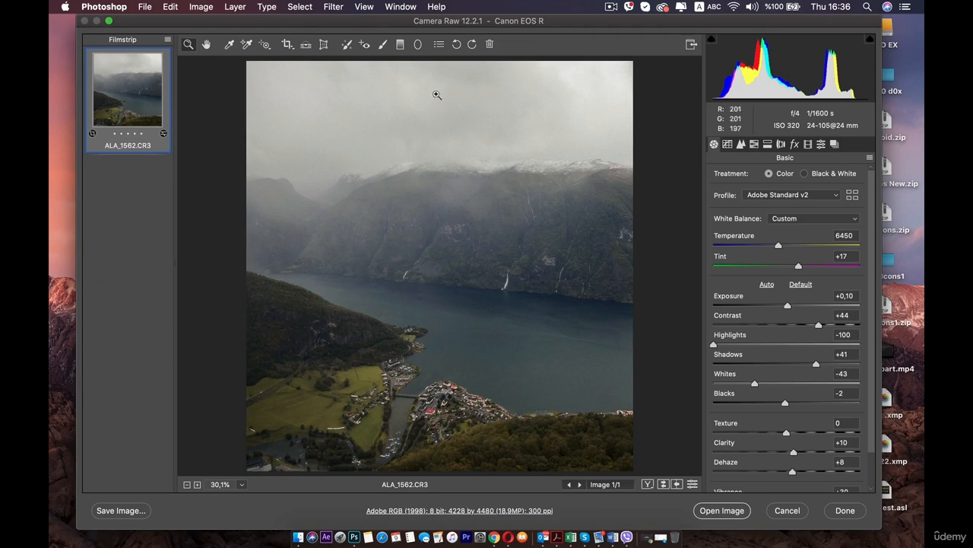
Step: Straighten the cropped photo along the snowy mountain ridge line and apply the result
{"action": "left_click", "coordinate": [304, 45]}
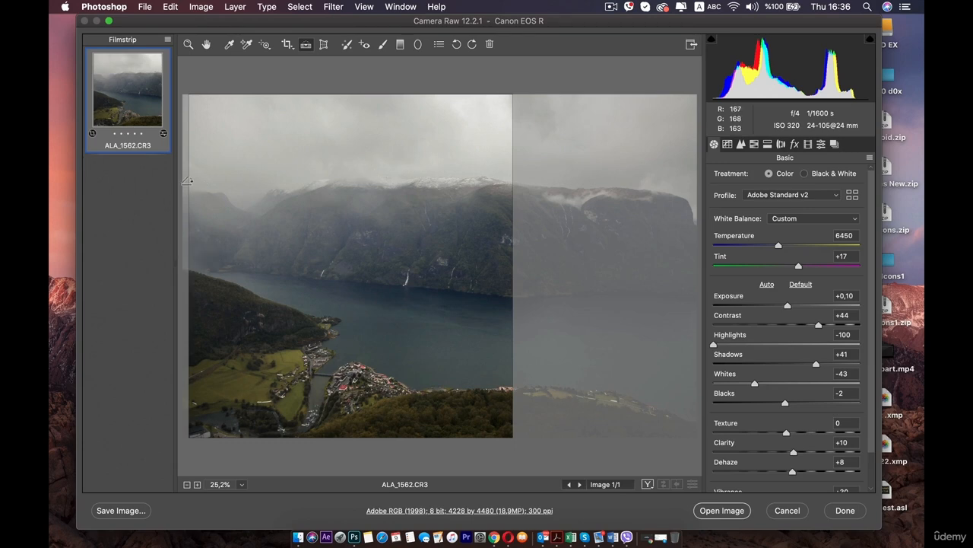
{"action": "left_click_drag", "start_coordinate": [260, 180], "coordinate": [514, 178]}
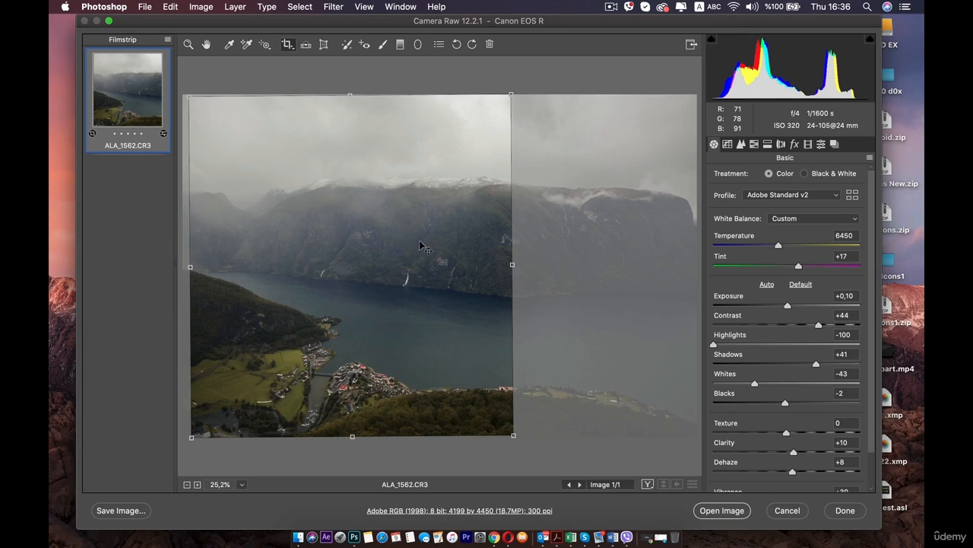
{"action": "key", "text": "Return"}
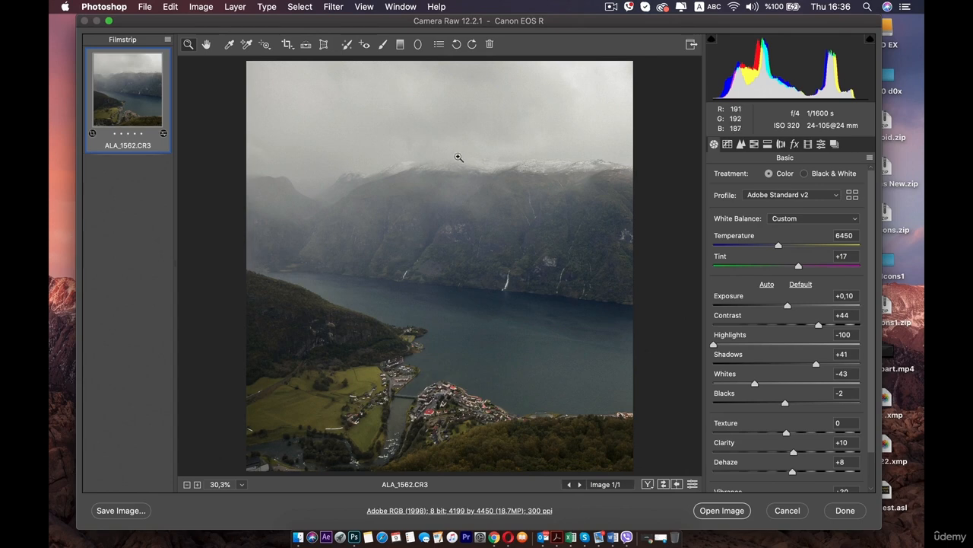
Step: Try to remove the white strip beside the farmhouses in the green field using Spot Removal in Heal mode
{"action": "left_click", "coordinate": [347, 44]}
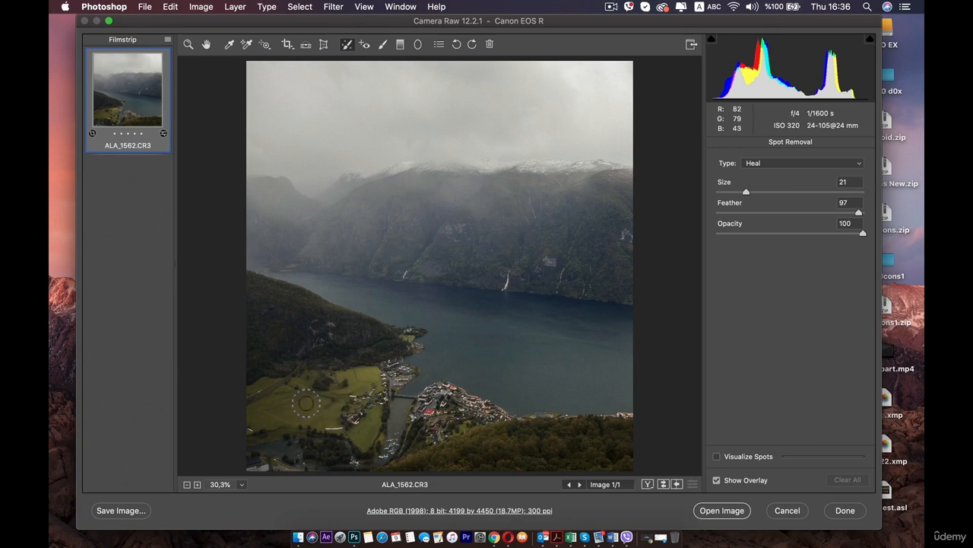
{"action": "left_click", "coordinate": [197, 485]}
{"action": "left_click", "coordinate": [197, 484]}
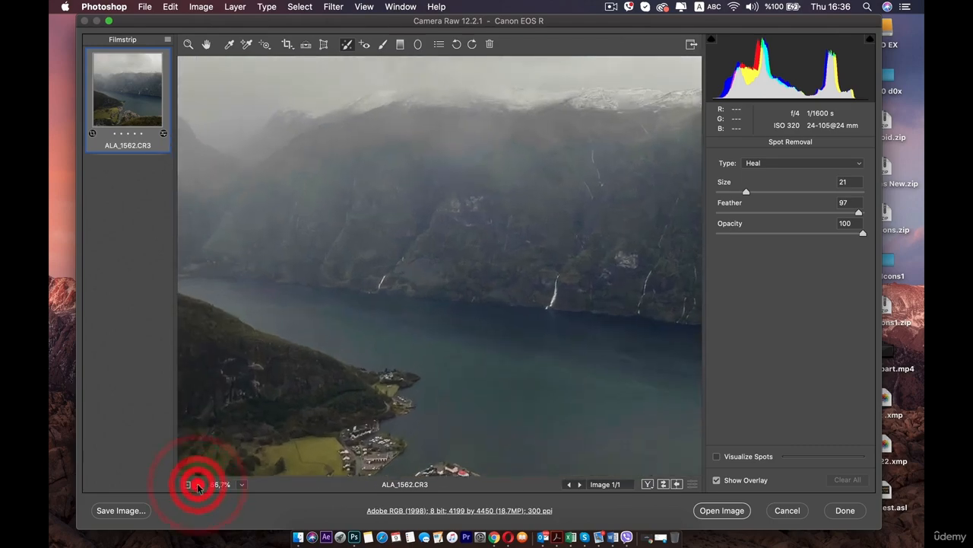
{"action": "left_click", "coordinate": [197, 484]}
{"action": "left_click", "coordinate": [197, 484]}
{"action": "left_click", "coordinate": [197, 485]}
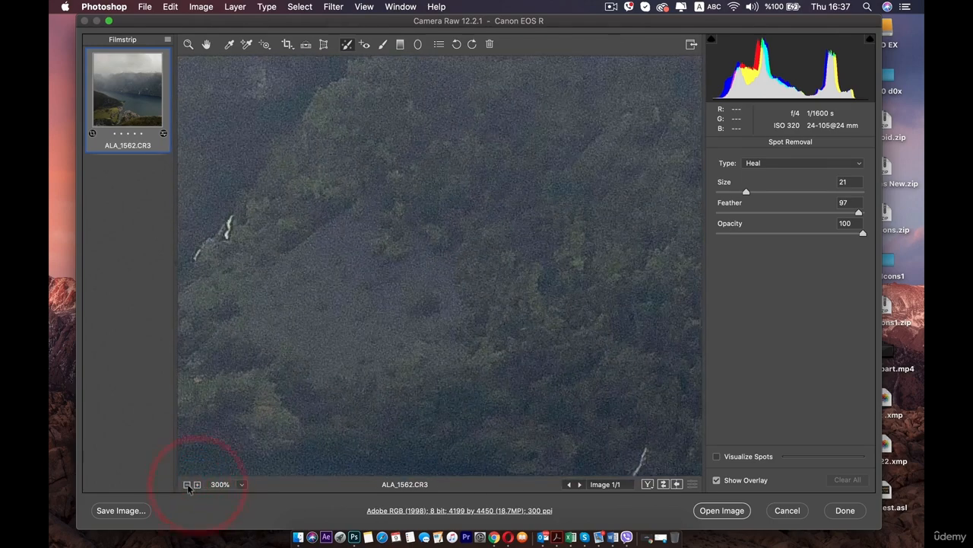
{"action": "left_click", "coordinate": [187, 484]}
{"action": "left_click", "coordinate": [186, 485]}
{"action": "left_click", "coordinate": [202, 44]}
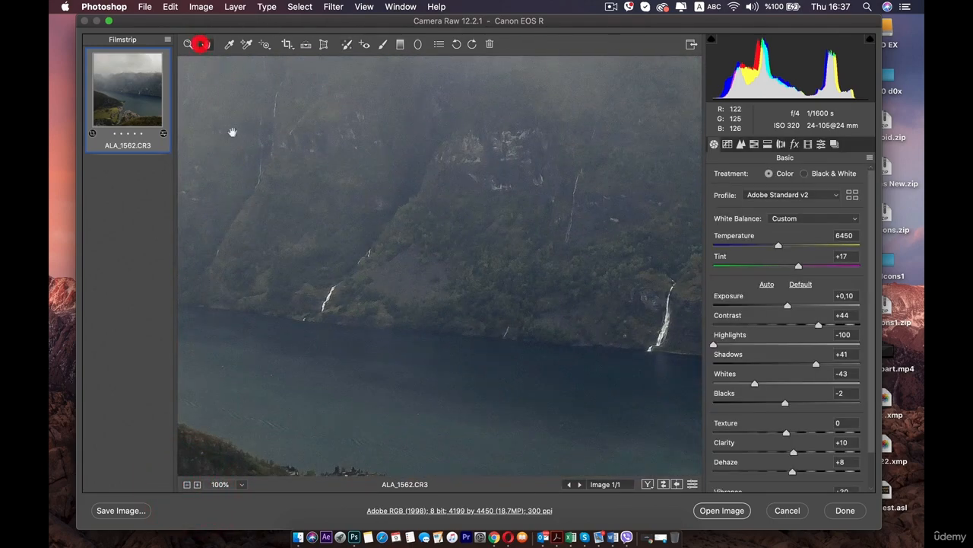
{"action": "left_click_drag", "start_coordinate": [300, 309], "coordinate": [357, 127]}
{"action": "left_click_drag", "start_coordinate": [359, 343], "coordinate": [444, 170]}
{"action": "left_click_drag", "start_coordinate": [414, 320], "coordinate": [508, 227]}
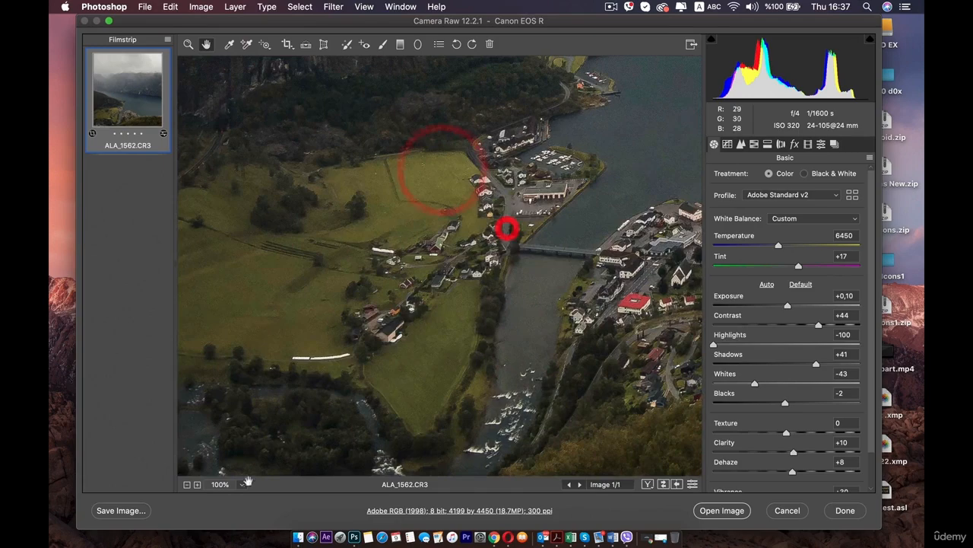
{"action": "left_click", "coordinate": [197, 485]}
{"action": "left_click", "coordinate": [197, 485]}
{"action": "left_click_drag", "start_coordinate": [454, 329], "coordinate": [470, 333]}
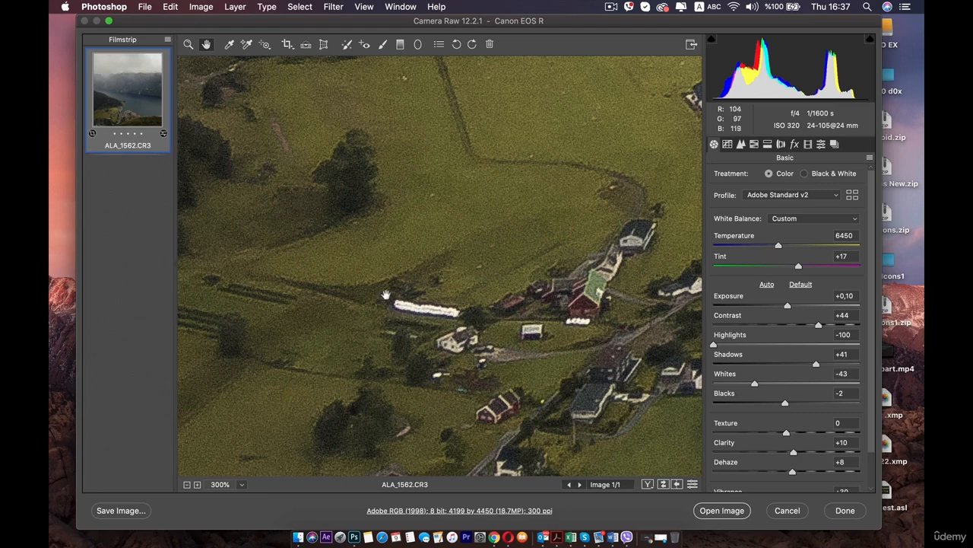
{"action": "left_click", "coordinate": [347, 44]}
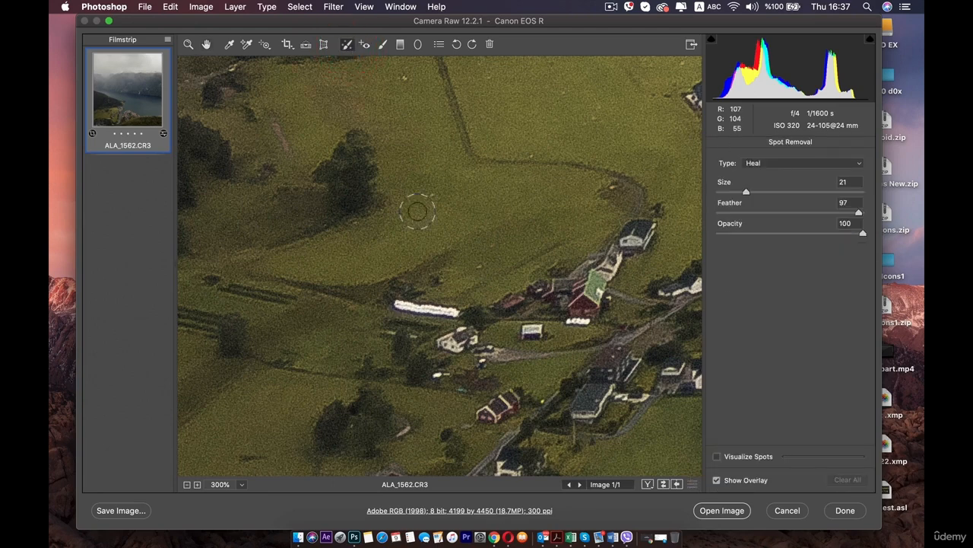
{"action": "left_click", "coordinate": [777, 164]}
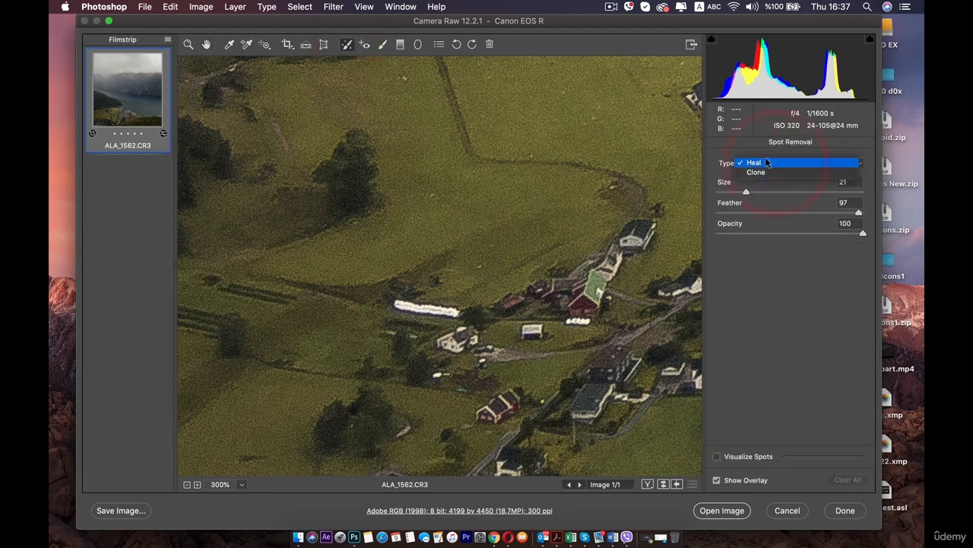
{"action": "left_click", "coordinate": [752, 186]}
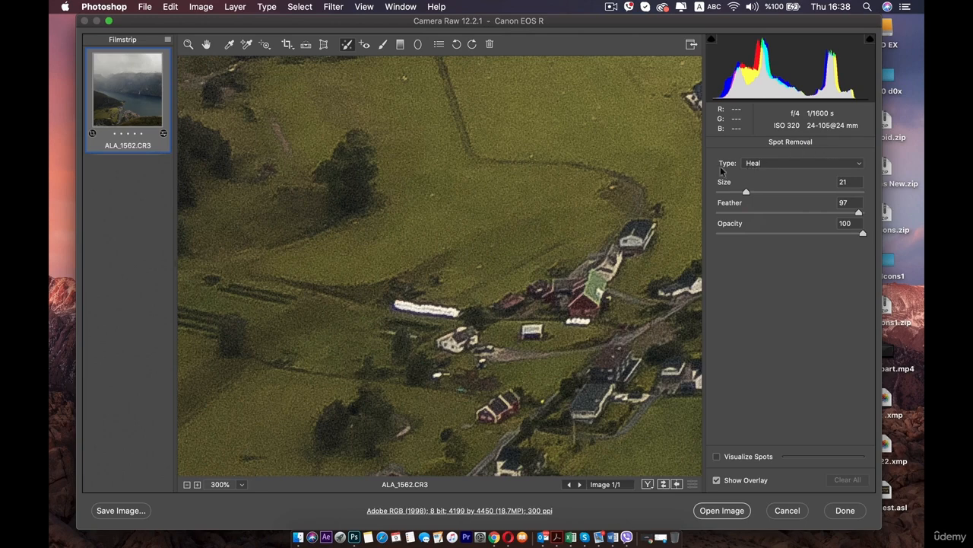
{"action": "mouse_move", "coordinate": [385, 297]}
{"action": "left_mouse_down"}
{"action": "mouse_move", "coordinate": [462, 309]}
{"action": "mouse_move", "coordinate": [390, 289]}
{"action": "mouse_move", "coordinate": [443, 304]}
{"action": "mouse_move", "coordinate": [399, 305]}
{"action": "mouse_move", "coordinate": [389, 292]}
{"action": "mouse_move", "coordinate": [411, 286]}
{"action": "mouse_move", "coordinate": [455, 306]}
{"action": "mouse_move", "coordinate": [421, 311]}
{"action": "mouse_move", "coordinate": [392, 294]}
{"action": "mouse_move", "coordinate": [447, 301]}
{"action": "mouse_move", "coordinate": [398, 294]}
{"action": "mouse_move", "coordinate": [413, 285]}
{"action": "mouse_move", "coordinate": [455, 298]}
{"action": "mouse_move", "coordinate": [455, 308]}
{"action": "mouse_move", "coordinate": [390, 292]}
{"action": "mouse_move", "coordinate": [429, 286]}
{"action": "mouse_move", "coordinate": [464, 302]}
{"action": "mouse_move", "coordinate": [431, 296]}
{"action": "left_mouse_up"}
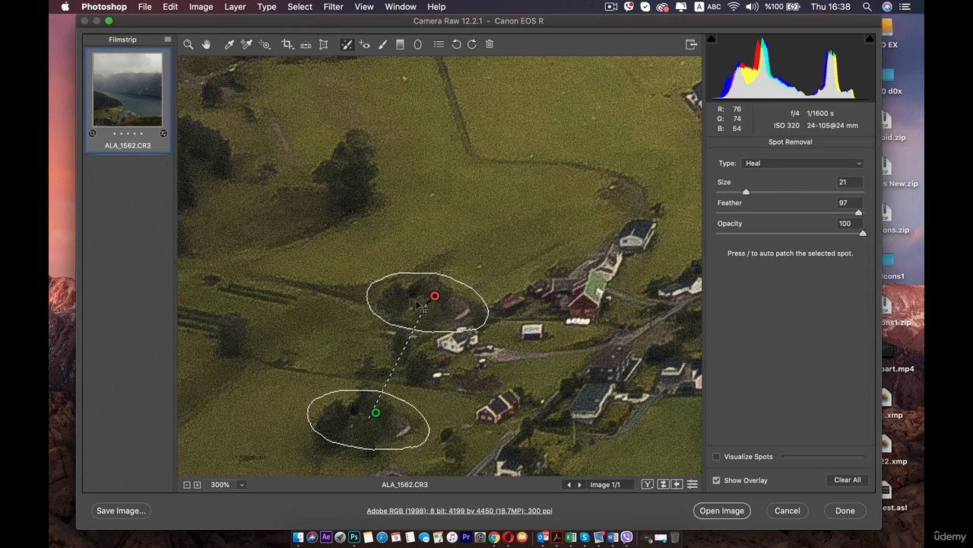
Step: Clear all healing spots from the photo
{"action": "key", "text": "minus"}
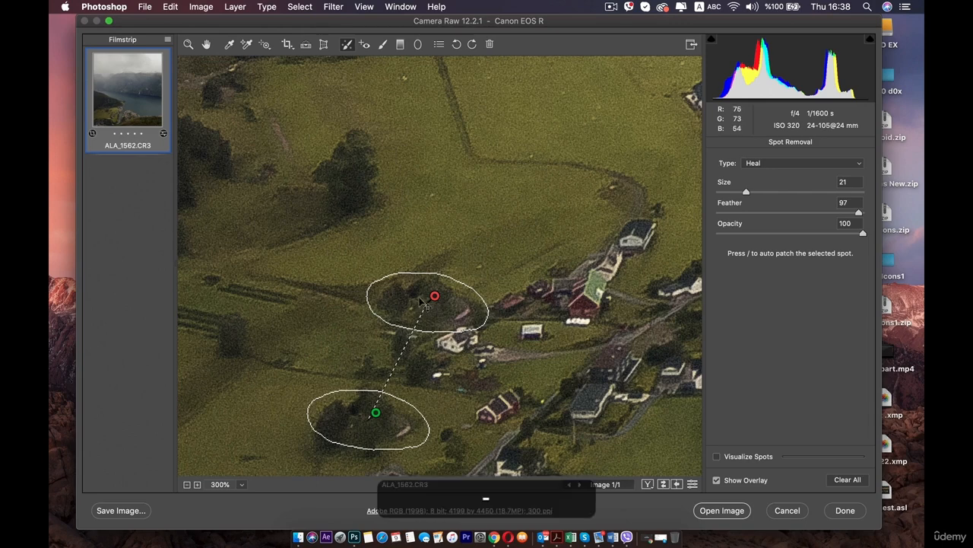
{"action": "left_click", "coordinate": [187, 484]}
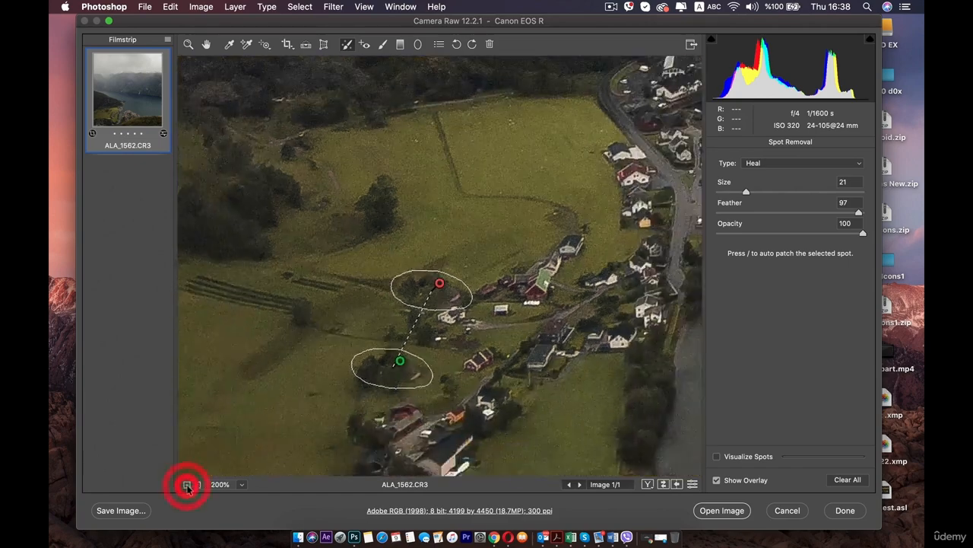
{"action": "left_click", "coordinate": [832, 293]}
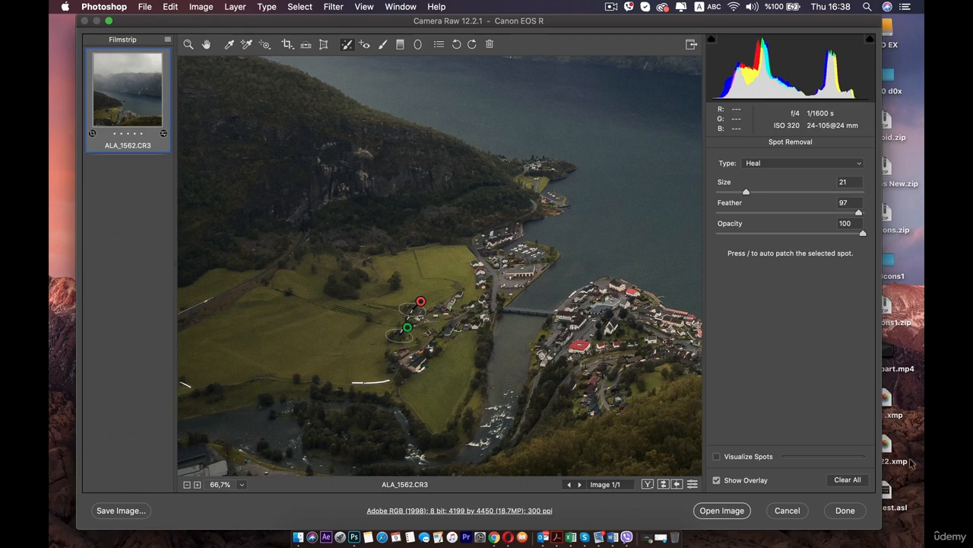
{"action": "left_click", "coordinate": [846, 480]}
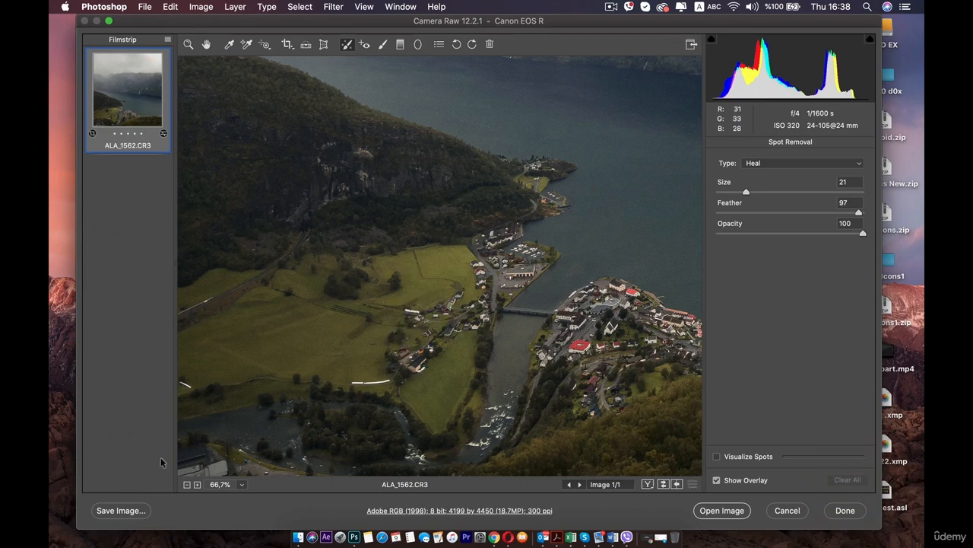
Step: Set the Spot Removal type to Clone for the white strip in the green field
{"action": "left_click", "coordinate": [196, 484]}
{"action": "left_click", "coordinate": [196, 485]}
{"action": "left_click", "coordinate": [196, 485]}
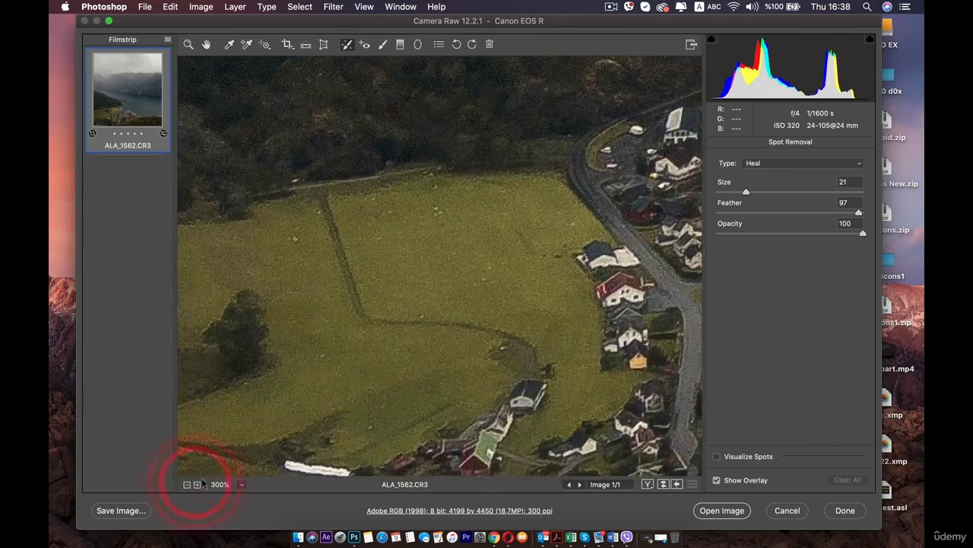
{"action": "left_click", "coordinate": [187, 485]}
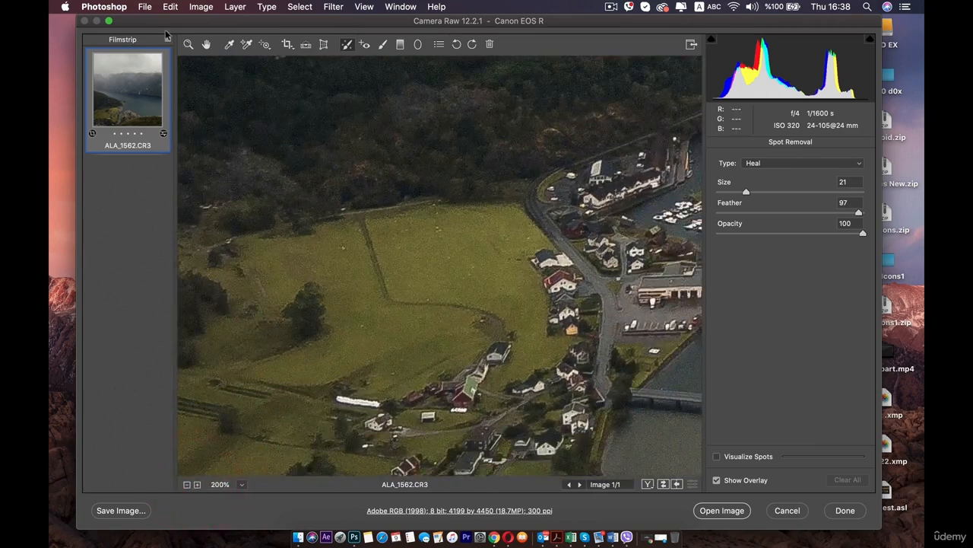
{"action": "left_click", "coordinate": [207, 44]}
{"action": "left_click_drag", "start_coordinate": [445, 410], "coordinate": [494, 322]}
{"action": "left_click", "coordinate": [198, 484]}
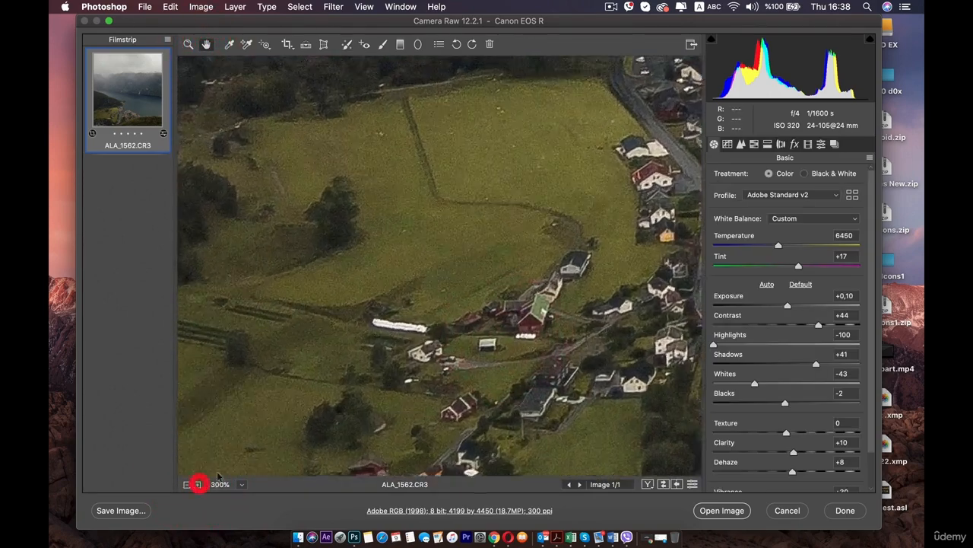
{"action": "left_click", "coordinate": [347, 44]}
{"action": "left_click", "coordinate": [772, 162]}
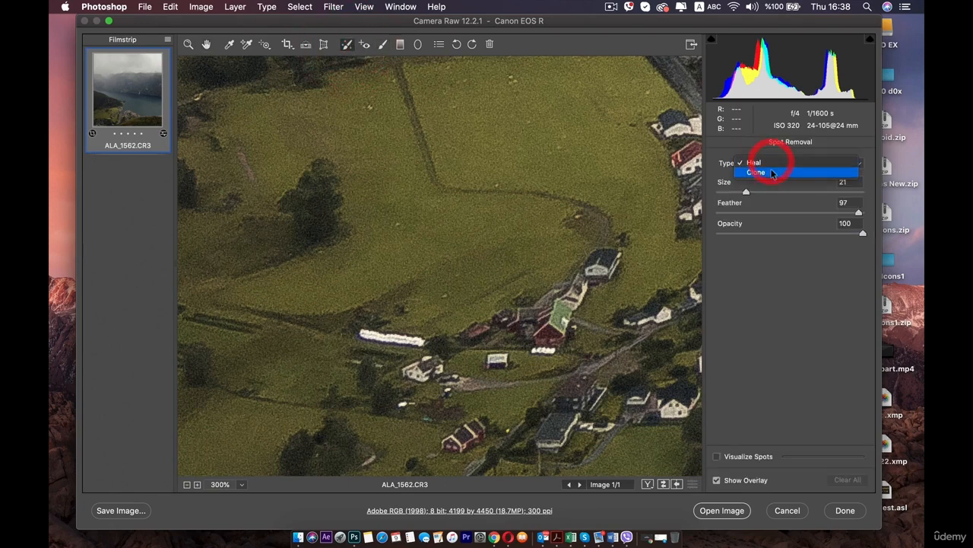
{"action": "left_click", "coordinate": [771, 169]}
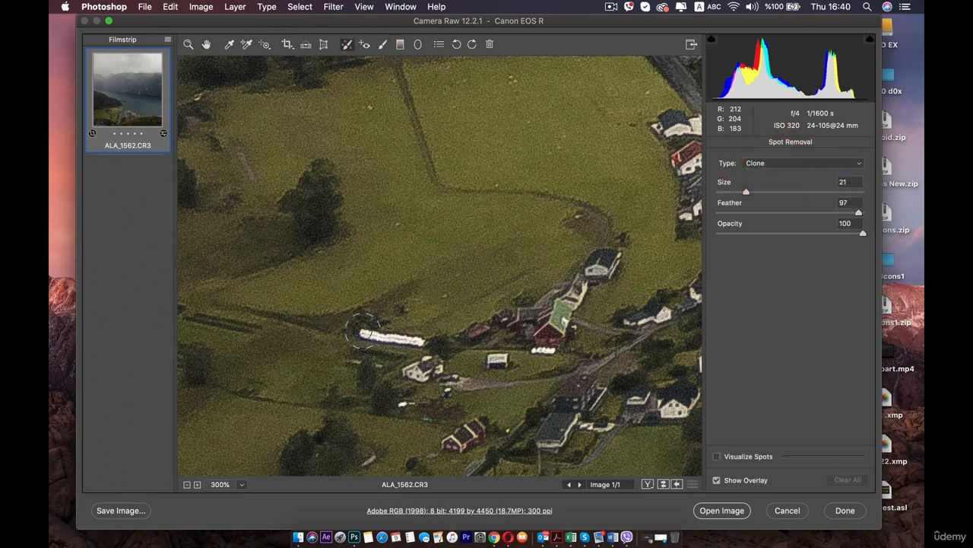
Step: Clone over the white strip beside the farmhouses and move the sampling source onto the grass just to its left
{"action": "left_click_drag", "start_coordinate": [357, 331], "coordinate": [430, 343]}
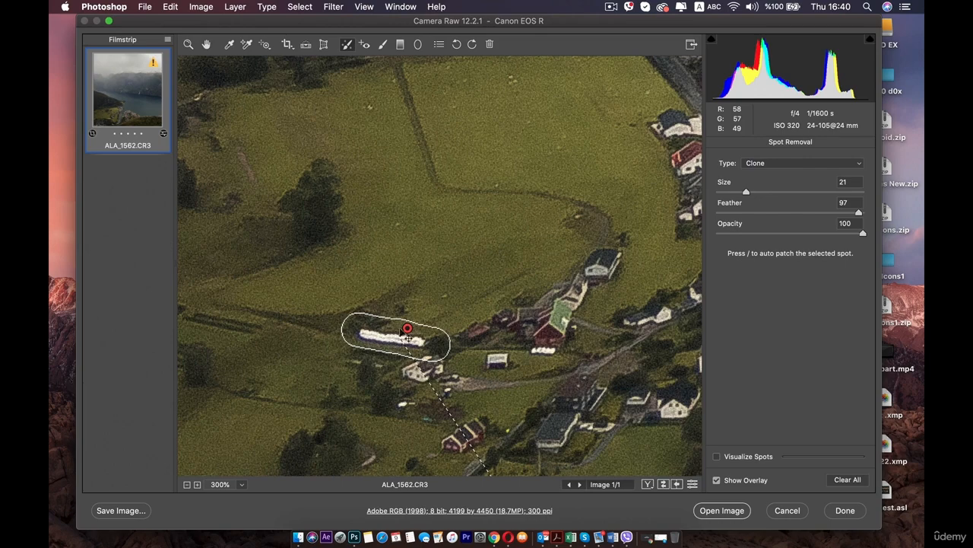
{"action": "scroll", "coordinate": [407, 334], "scroll_direction": "down", "scroll_amount": 5}
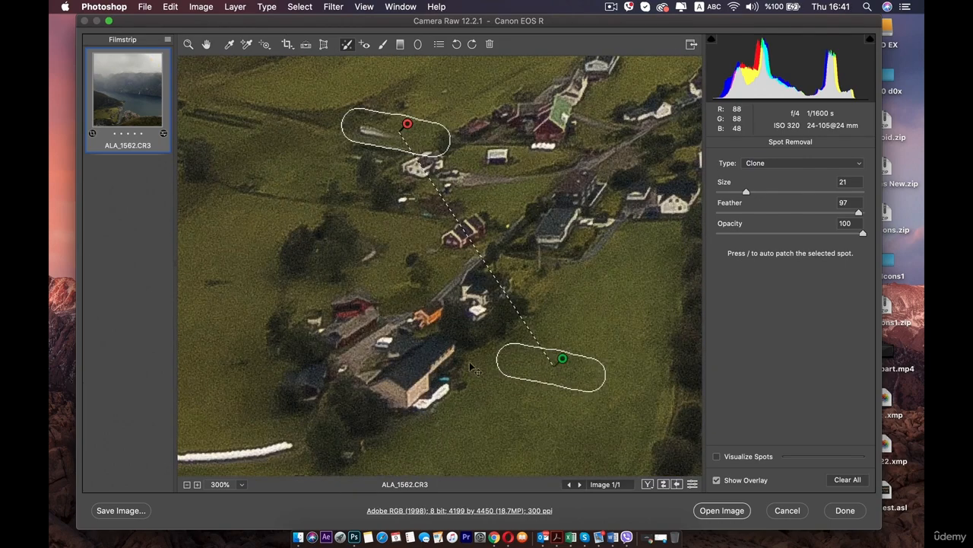
{"action": "mouse_move", "coordinate": [531, 368]}
{"action": "left_mouse_down"}
{"action": "mouse_move", "coordinate": [279, 129]}
{"action": "mouse_move", "coordinate": [545, 418]}
{"action": "mouse_move", "coordinate": [343, 294]}
{"action": "mouse_move", "coordinate": [243, 159]}
{"action": "mouse_move", "coordinate": [282, 173]}
{"action": "mouse_move", "coordinate": [543, 404]}
{"action": "mouse_move", "coordinate": [576, 403]}
{"action": "left_mouse_up"}
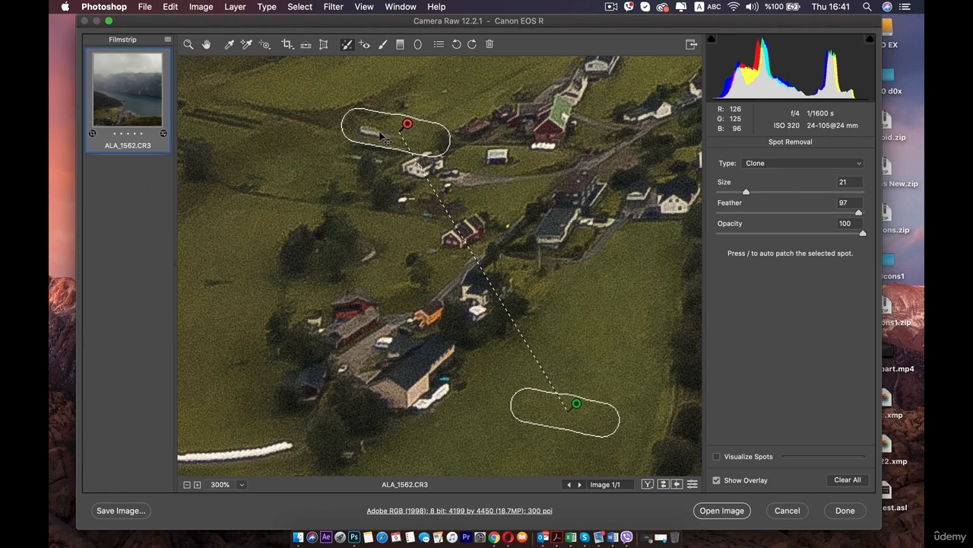
{"action": "mouse_move", "coordinate": [556, 428]}
{"action": "left_mouse_down"}
{"action": "mouse_move", "coordinate": [545, 432]}
{"action": "mouse_move", "coordinate": [306, 230]}
{"action": "mouse_move", "coordinate": [274, 163]}
{"action": "left_mouse_up"}
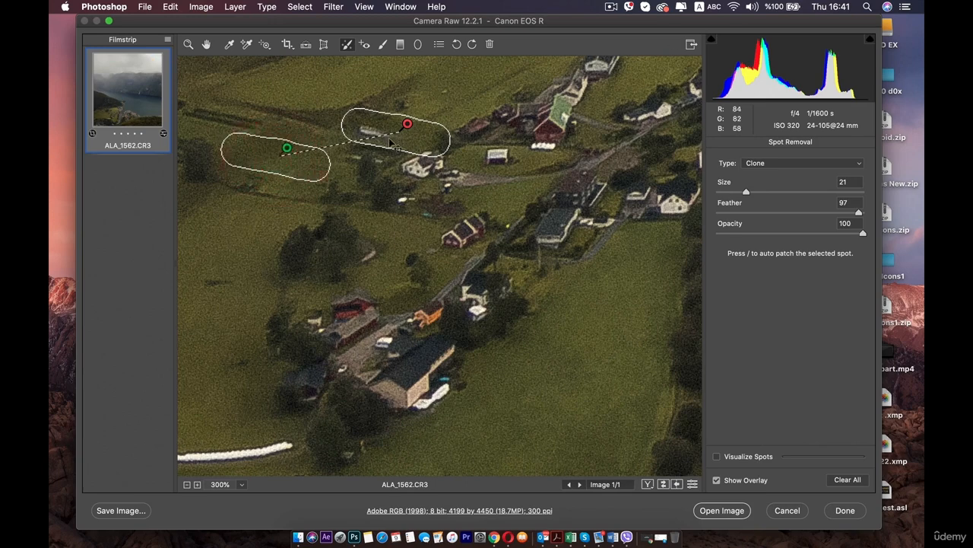
Step: Try different feather and opacity settings on the clone spot, ending with both at 100
{"action": "left_click_drag", "start_coordinate": [862, 218], "coordinate": [819, 216]}
{"action": "left_click", "coordinate": [867, 213]}
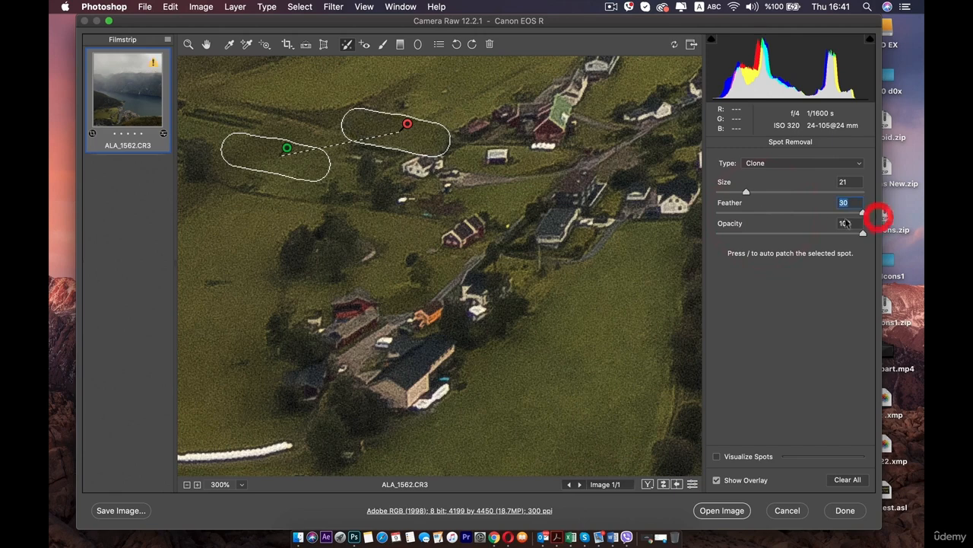
{"action": "left_click_drag", "start_coordinate": [864, 232], "coordinate": [757, 244]}
{"action": "left_click", "coordinate": [754, 236]}
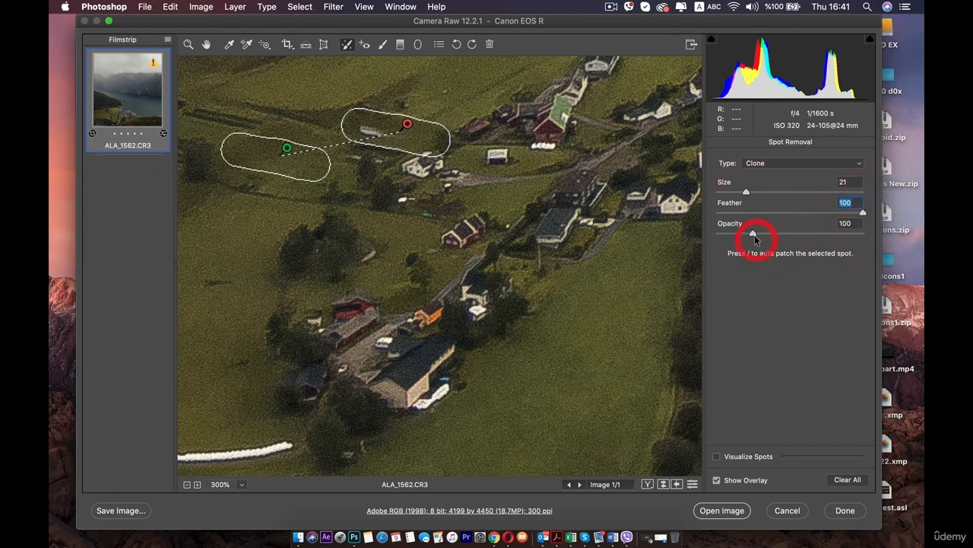
Step: Clear all clone spots and fit the whole photo in the view
{"action": "left_click", "coordinate": [847, 479]}
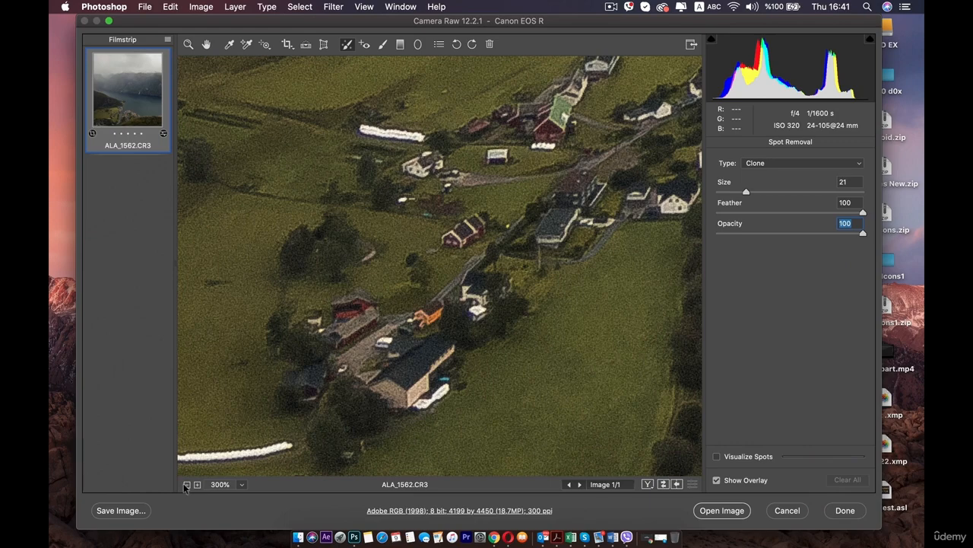
{"action": "left_click", "coordinate": [187, 484]}
{"action": "left_click", "coordinate": [186, 485]}
{"action": "left_click", "coordinate": [186, 485]}
{"action": "left_click", "coordinate": [241, 485]}
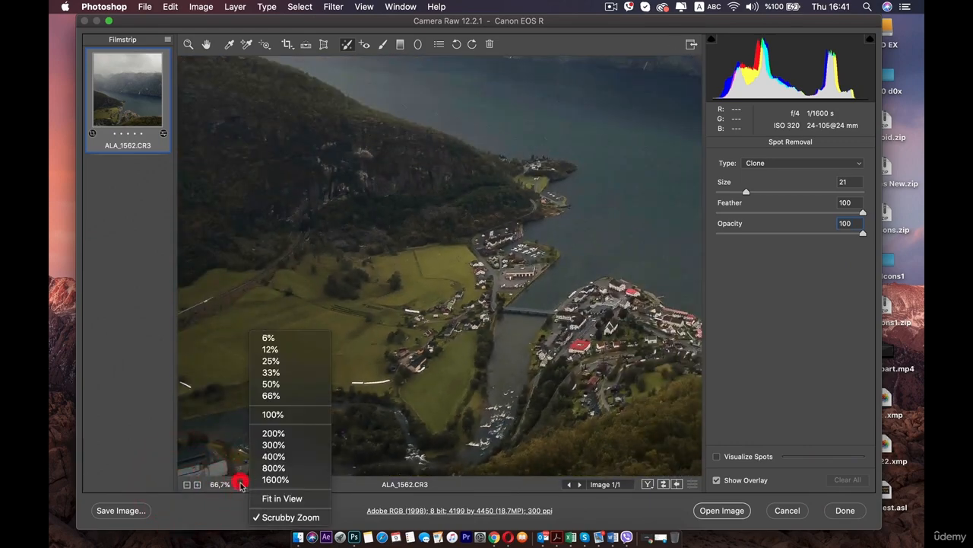
{"action": "left_click", "coordinate": [282, 498]}
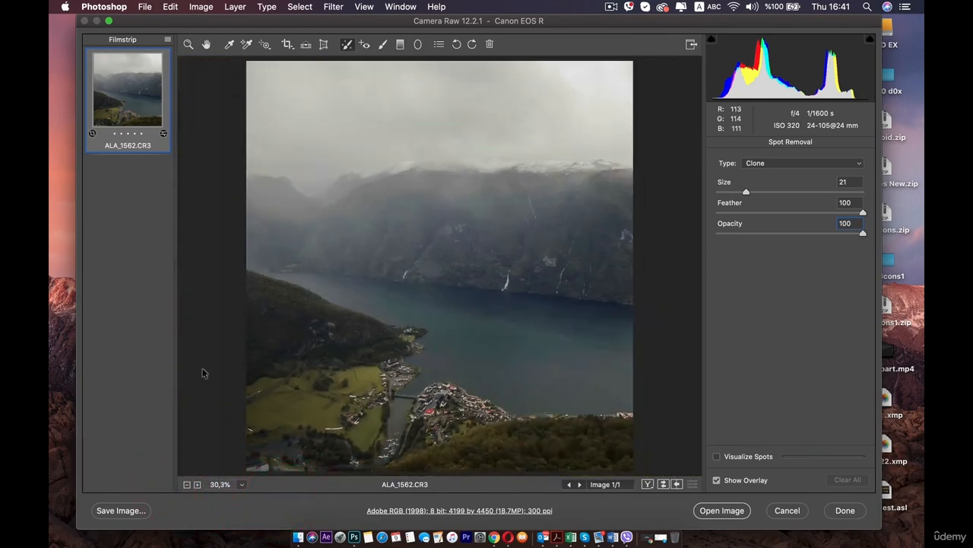
Step: Activate the Red Eye Removal tool
{"action": "left_click", "coordinate": [364, 45]}
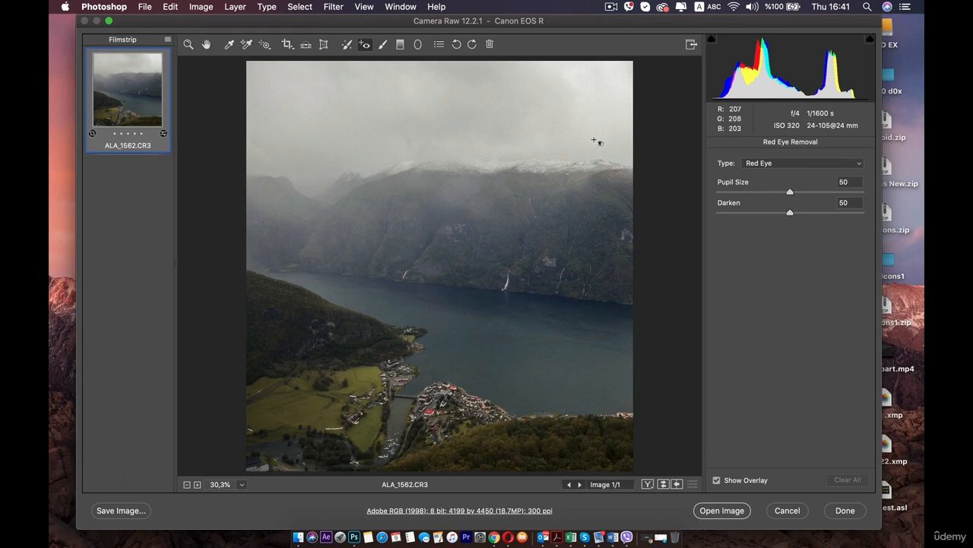
Step: Set the red eye pupil size and darken amount to 51 each, then switch the correction type to Pet Eye
{"action": "left_click_drag", "start_coordinate": [747, 181], "coordinate": [749, 180]}
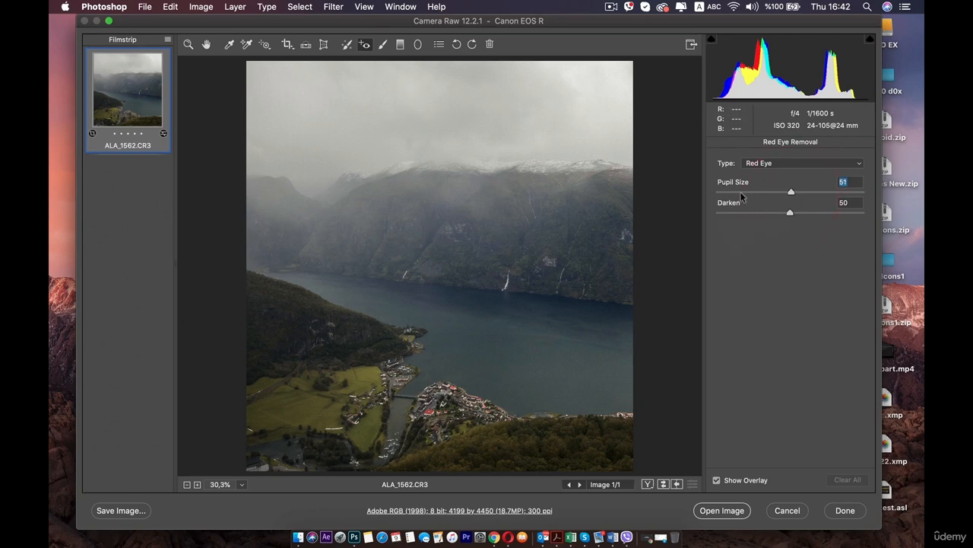
{"action": "left_click", "coordinate": [792, 213]}
{"action": "left_click", "coordinate": [783, 162]}
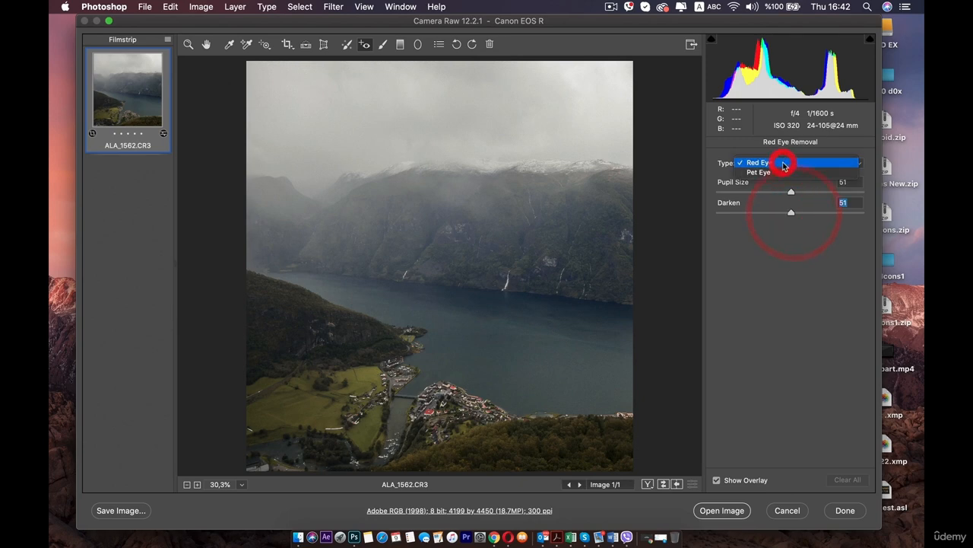
{"action": "left_click", "coordinate": [743, 294]}
{"action": "left_click", "coordinate": [757, 165]}
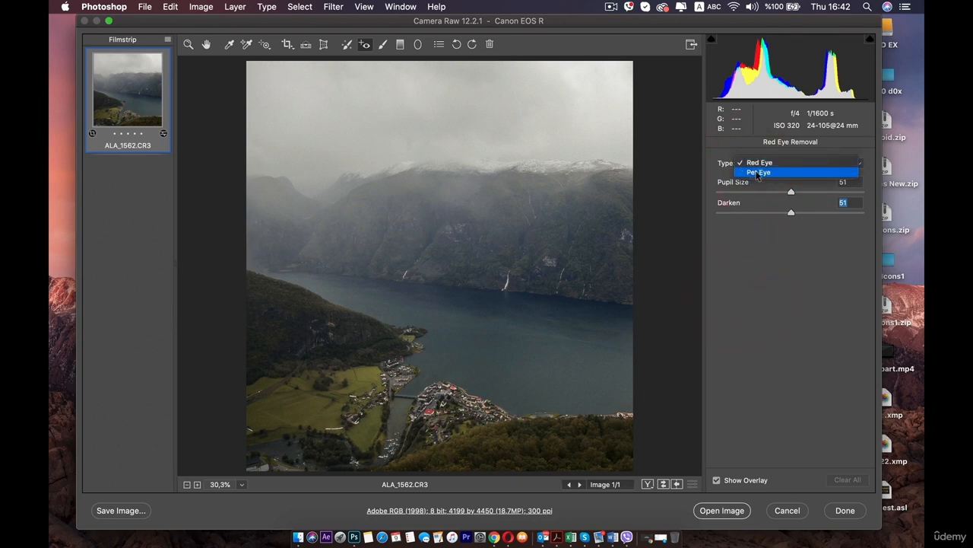
{"action": "left_click", "coordinate": [757, 173]}
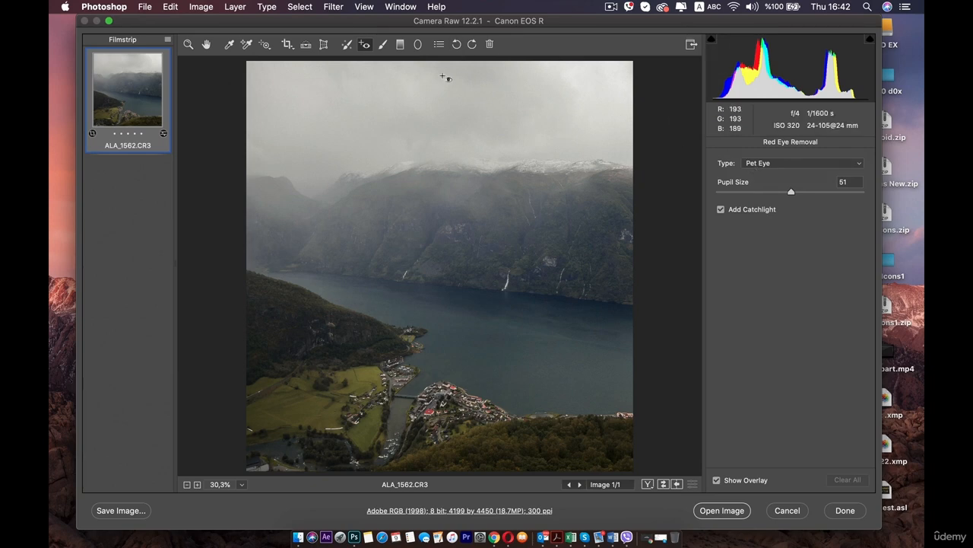
Step: Brighten the green fields beside the village with the Adjustment Brush, set its exposure to +0.40, and look through the remaining brush settings
{"action": "left_click", "coordinate": [383, 46]}
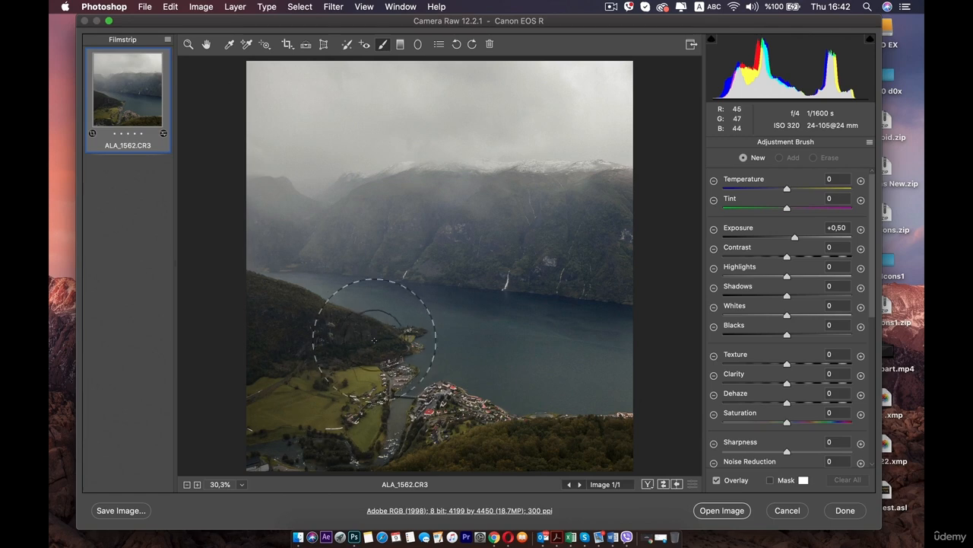
{"action": "mouse_move", "coordinate": [363, 398]}
{"action": "left_mouse_down"}
{"action": "mouse_move", "coordinate": [383, 343]}
{"action": "mouse_move", "coordinate": [364, 376]}
{"action": "mouse_move", "coordinate": [389, 369]}
{"action": "mouse_move", "coordinate": [375, 359]}
{"action": "mouse_move", "coordinate": [371, 384]}
{"action": "mouse_move", "coordinate": [437, 384]}
{"action": "mouse_move", "coordinate": [359, 311]}
{"action": "mouse_move", "coordinate": [374, 373]}
{"action": "left_mouse_up"}
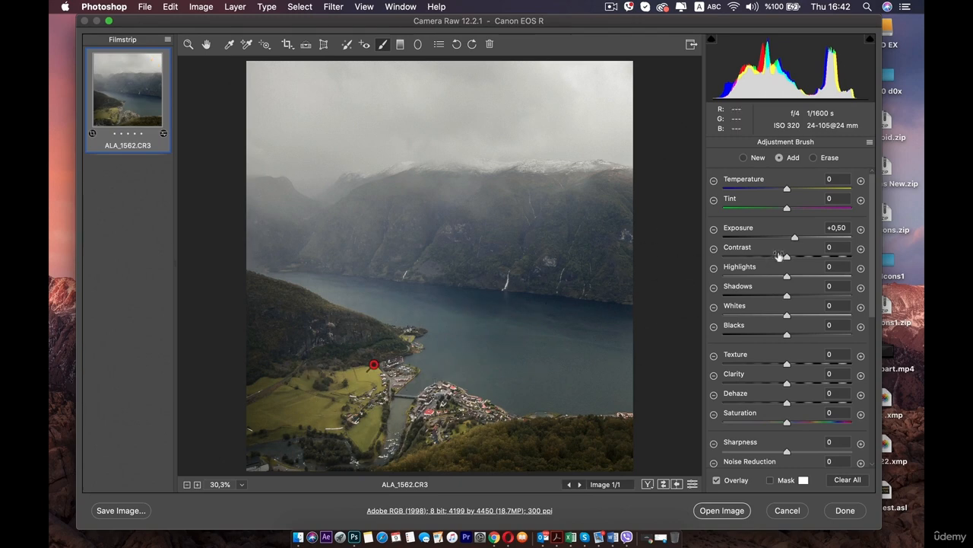
{"action": "mouse_move", "coordinate": [793, 238]}
{"action": "left_mouse_down"}
{"action": "mouse_move", "coordinate": [771, 238]}
{"action": "mouse_move", "coordinate": [803, 238]}
{"action": "mouse_move", "coordinate": [794, 239]}
{"action": "left_mouse_up"}
{"action": "scroll", "coordinate": [755, 378], "scroll_direction": "down", "scroll_amount": 2}
{"action": "scroll", "coordinate": [790, 388], "scroll_direction": "up", "scroll_amount": 2}
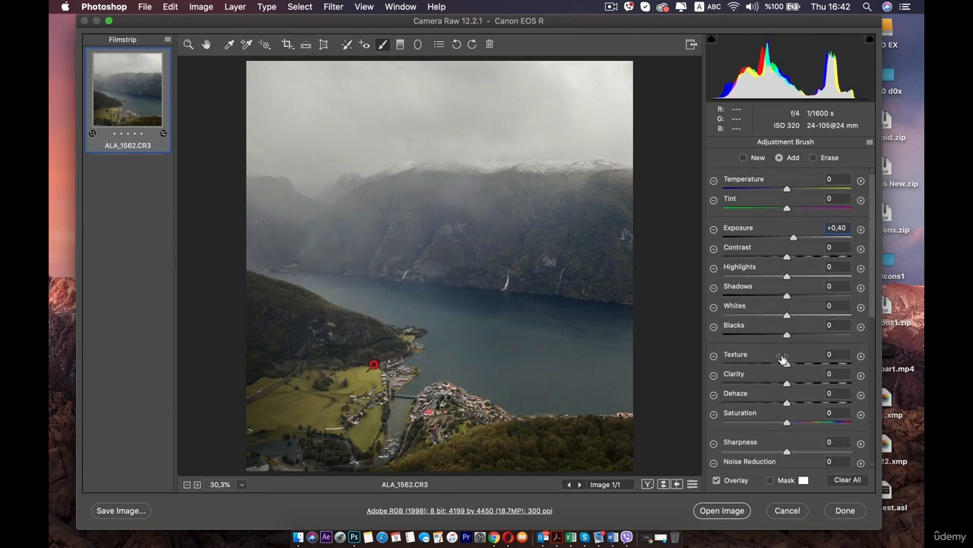
{"action": "scroll", "coordinate": [791, 346], "scroll_direction": "down", "scroll_amount": 10}
{"action": "scroll", "coordinate": [770, 312], "scroll_direction": "up", "scroll_amount": 10}
{"action": "scroll", "coordinate": [761, 377], "scroll_direction": "down", "scroll_amount": 8}
{"action": "scroll", "coordinate": [768, 365], "scroll_direction": "up", "scroll_amount": 8}
Step: Extend the brush adjustment over the water, forest and mountainside, then clear all brush adjustments
{"action": "mouse_move", "coordinate": [468, 351]}
{"action": "left_mouse_down"}
{"action": "mouse_move", "coordinate": [509, 360]}
{"action": "mouse_move", "coordinate": [529, 311]}
{"action": "mouse_move", "coordinate": [362, 417]}
{"action": "mouse_move", "coordinate": [569, 462]}
{"action": "mouse_move", "coordinate": [601, 422]}
{"action": "left_mouse_up"}
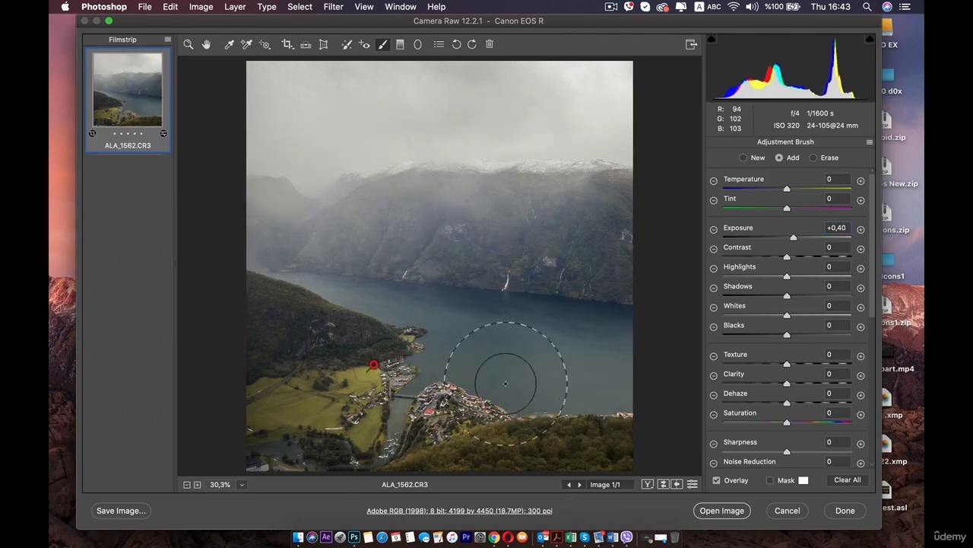
{"action": "mouse_move", "coordinate": [433, 256]}
{"action": "left_mouse_down"}
{"action": "mouse_move", "coordinate": [533, 267]}
{"action": "mouse_move", "coordinate": [326, 266]}
{"action": "mouse_move", "coordinate": [354, 170]}
{"action": "mouse_move", "coordinate": [560, 241]}
{"action": "mouse_move", "coordinate": [481, 439]}
{"action": "mouse_move", "coordinate": [308, 419]}
{"action": "mouse_move", "coordinate": [312, 168]}
{"action": "mouse_move", "coordinate": [534, 413]}
{"action": "mouse_move", "coordinate": [458, 424]}
{"action": "mouse_move", "coordinate": [474, 348]}
{"action": "left_mouse_up"}
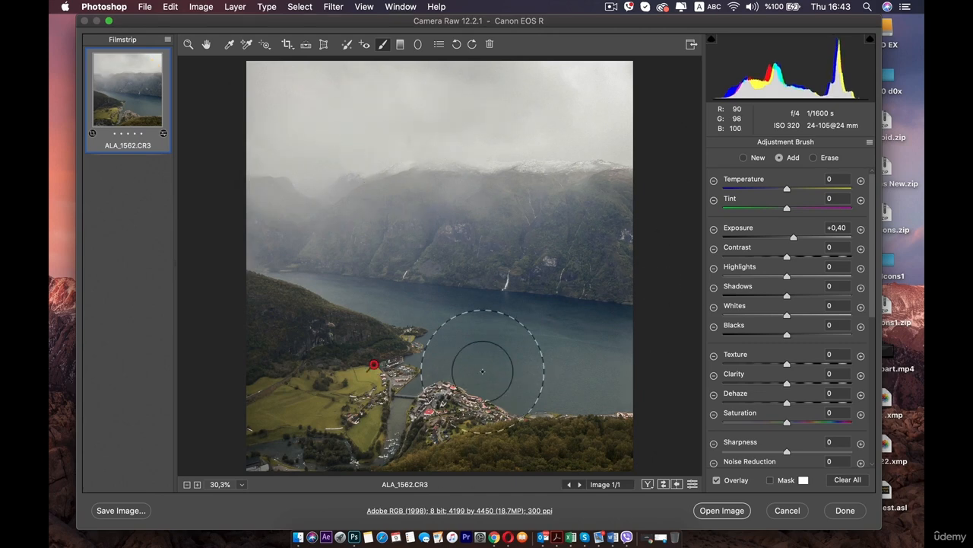
{"action": "left_click", "coordinate": [848, 480]}
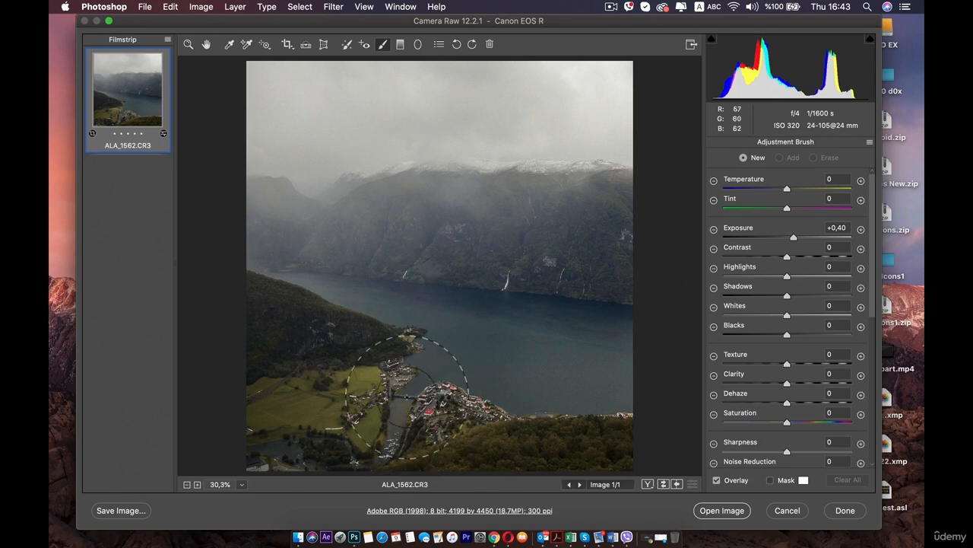
Step: Brush a new adjustment over the village and fields with exposure +0.50 and contrast +46
{"action": "mouse_move", "coordinate": [399, 382]}
{"action": "left_mouse_down"}
{"action": "mouse_move", "coordinate": [448, 397]}
{"action": "mouse_move", "coordinate": [435, 415]}
{"action": "mouse_move", "coordinate": [398, 424]}
{"action": "mouse_move", "coordinate": [303, 402]}
{"action": "mouse_move", "coordinate": [438, 454]}
{"action": "mouse_move", "coordinate": [497, 432]}
{"action": "mouse_move", "coordinate": [281, 453]}
{"action": "mouse_move", "coordinate": [320, 398]}
{"action": "mouse_move", "coordinate": [233, 404]}
{"action": "mouse_move", "coordinate": [304, 410]}
{"action": "left_mouse_up"}
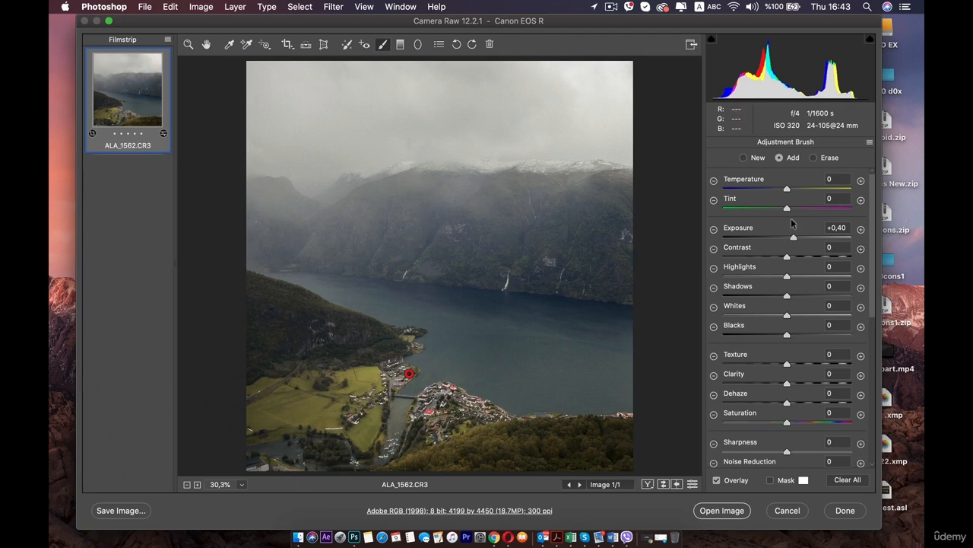
{"action": "mouse_move", "coordinate": [791, 238]}
{"action": "left_mouse_down"}
{"action": "mouse_move", "coordinate": [791, 259]}
{"action": "mouse_move", "coordinate": [817, 257]}
{"action": "left_mouse_up"}
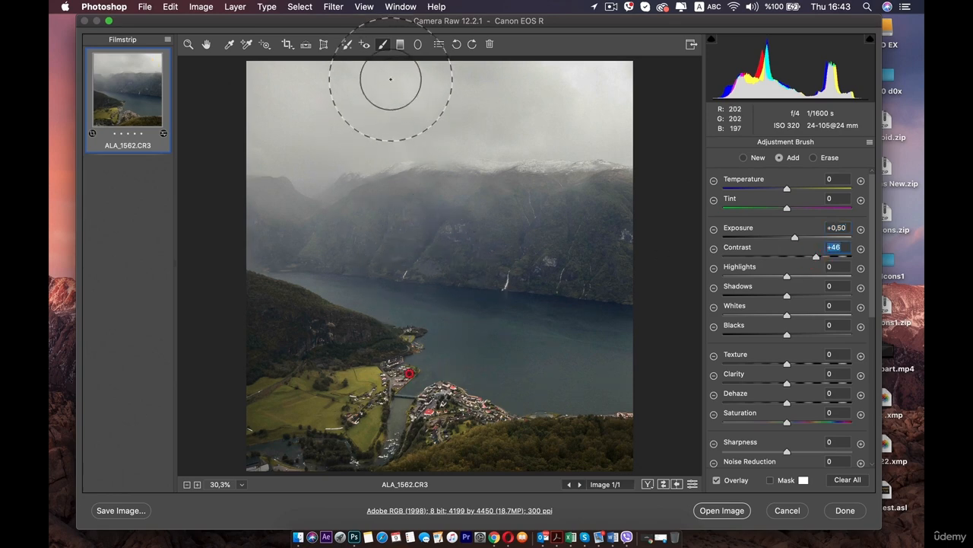
Step: Try a graduated filter from the sky down to the mountains with exposure +0.50 and contrast +35, then clear it
{"action": "left_click", "coordinate": [400, 44]}
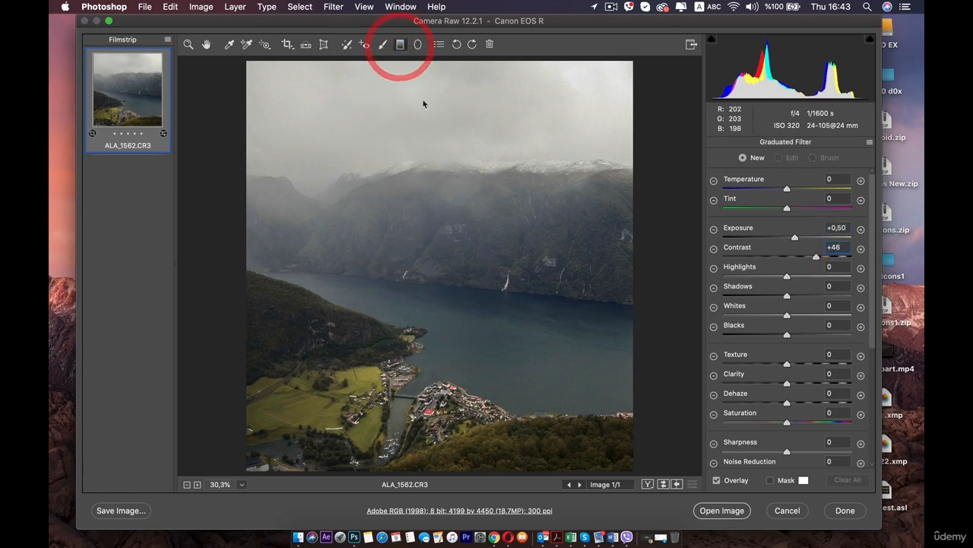
{"action": "left_click_drag", "start_coordinate": [424, 91], "coordinate": [422, 187]}
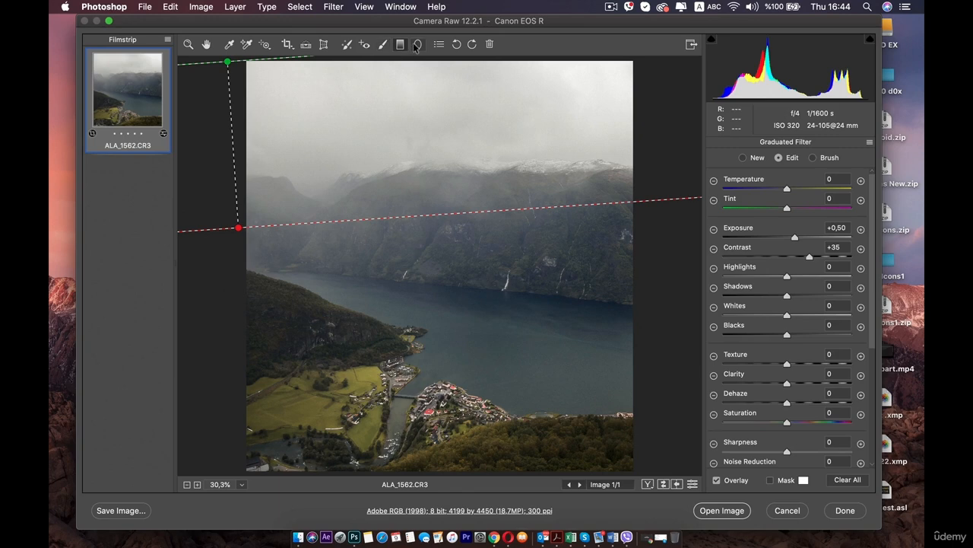
{"action": "left_click", "coordinate": [846, 480]}
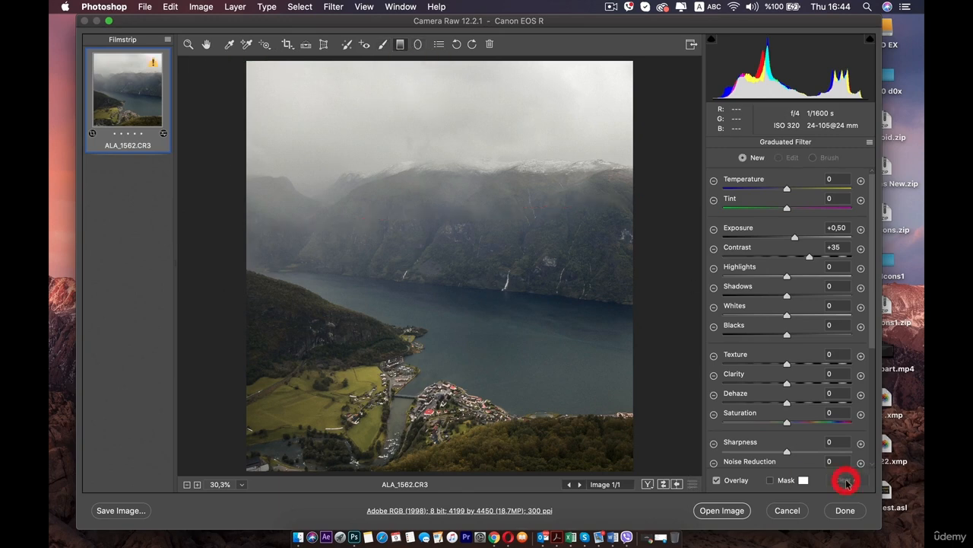
Step: Try a radial filter over the left hillside with exposure +0.40, contrast +15, shadows +18 and whites +29, then clear it
{"action": "left_click", "coordinate": [418, 45]}
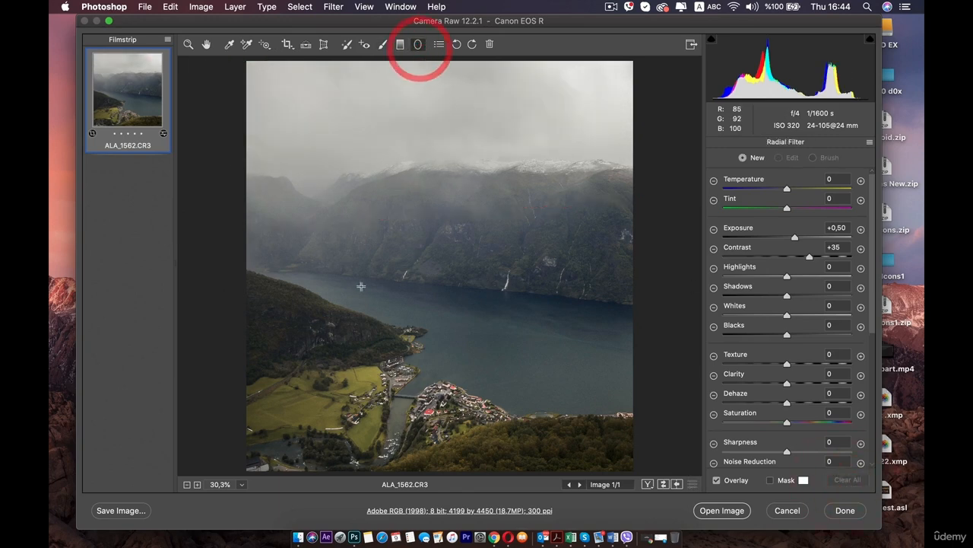
{"action": "left_click_drag", "start_coordinate": [315, 259], "coordinate": [396, 367]}
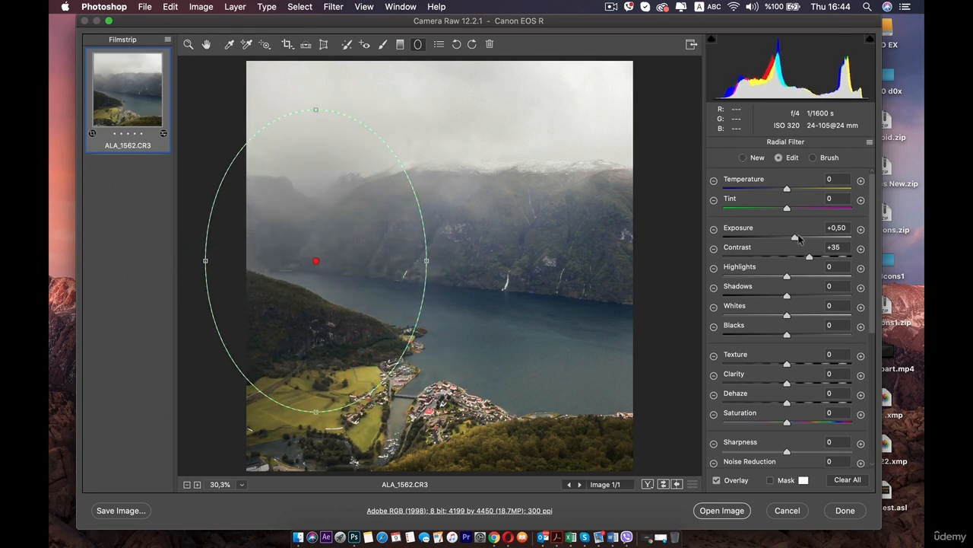
{"action": "mouse_move", "coordinate": [796, 238]}
{"action": "left_mouse_down"}
{"action": "mouse_move", "coordinate": [847, 238]}
{"action": "mouse_move", "coordinate": [768, 239]}
{"action": "mouse_move", "coordinate": [793, 238]}
{"action": "left_mouse_up"}
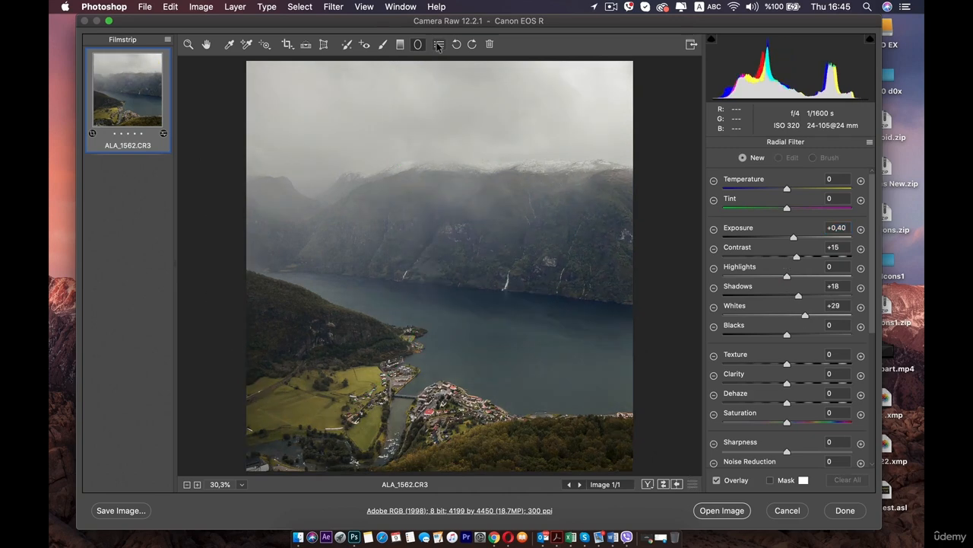
Step: View the Camera Raw preferences without changing them, and rotate the photo counterclockwise and back
{"action": "left_click", "coordinate": [439, 44]}
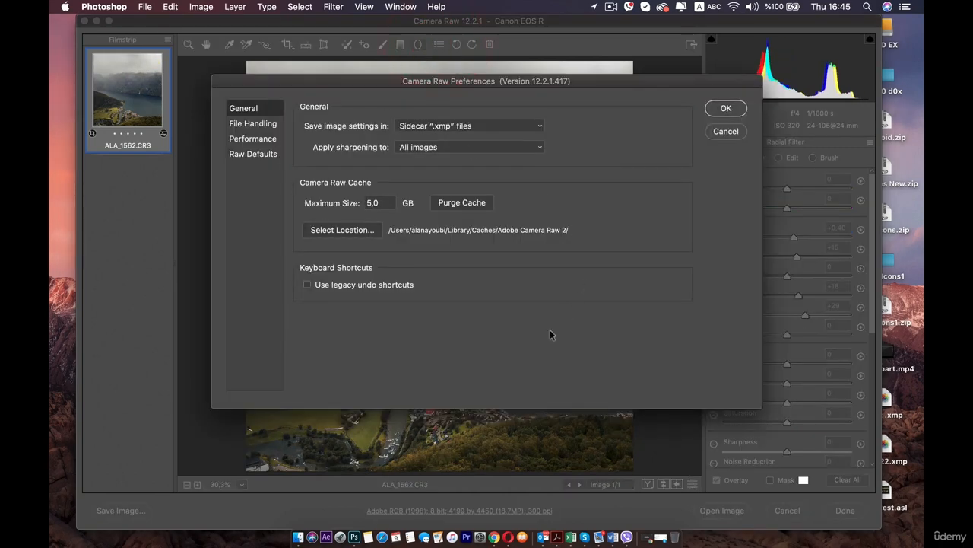
{"action": "left_click", "coordinate": [715, 131]}
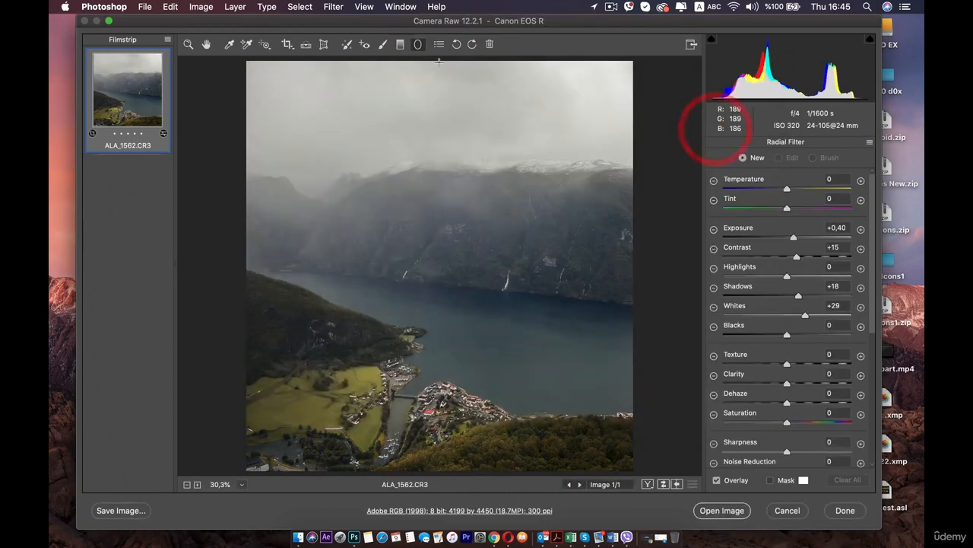
{"action": "left_click", "coordinate": [458, 44]}
{"action": "left_click", "coordinate": [471, 44]}
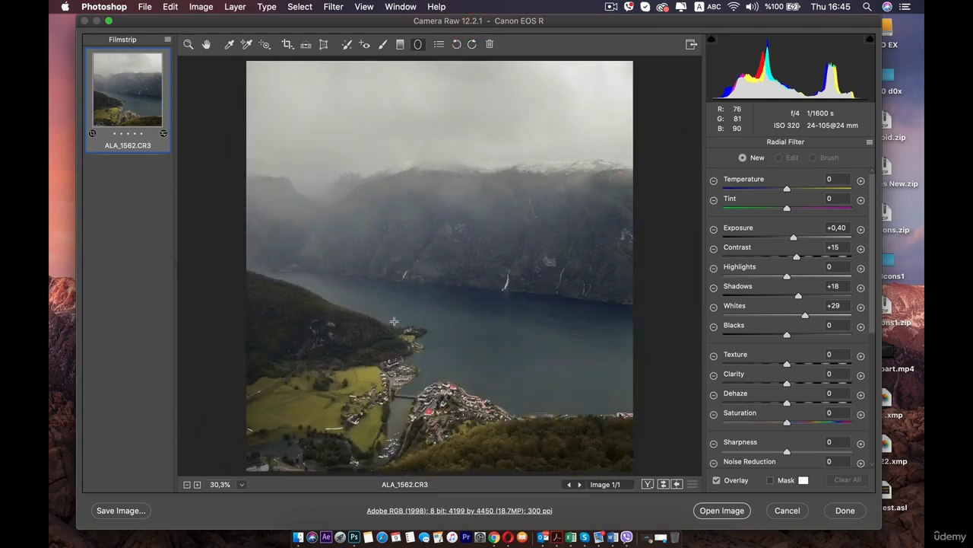
Step: Compare the original and edited photo by cycling through the before/after views, ending on the single view
{"action": "left_click", "coordinate": [647, 484]}
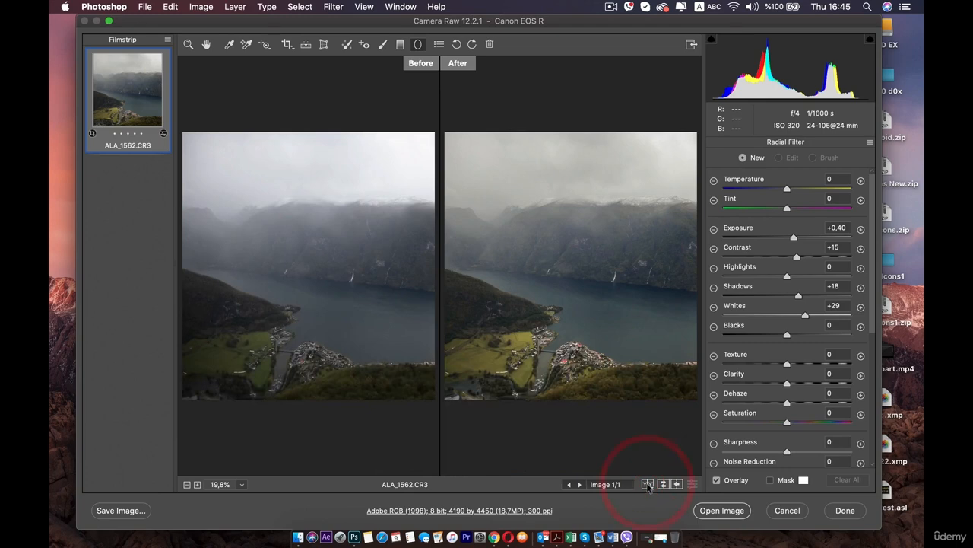
{"action": "left_click", "coordinate": [647, 484]}
{"action": "left_click", "coordinate": [647, 485]}
{"action": "left_click", "coordinate": [647, 485]}
{"action": "left_click", "coordinate": [647, 485]}
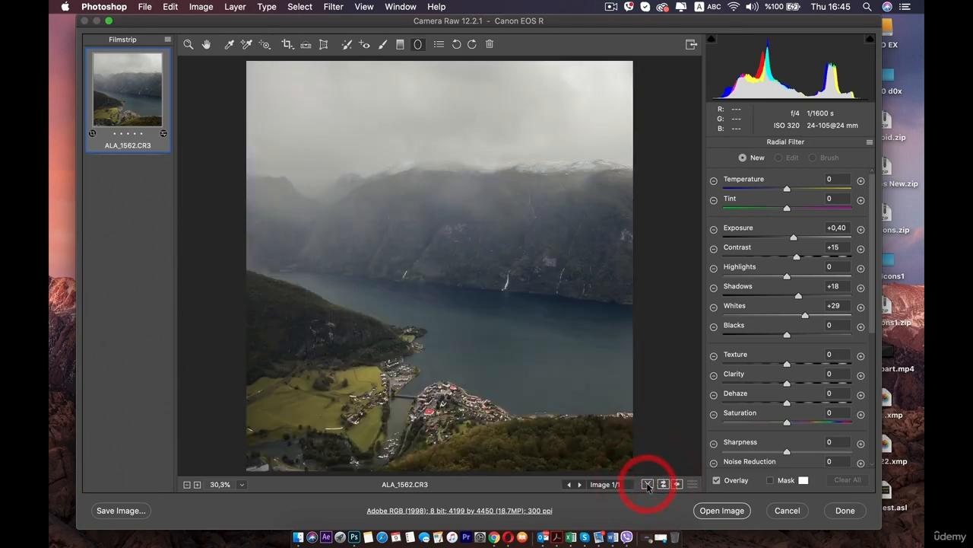
{"action": "left_click", "coordinate": [648, 484]}
{"action": "left_click", "coordinate": [647, 484]}
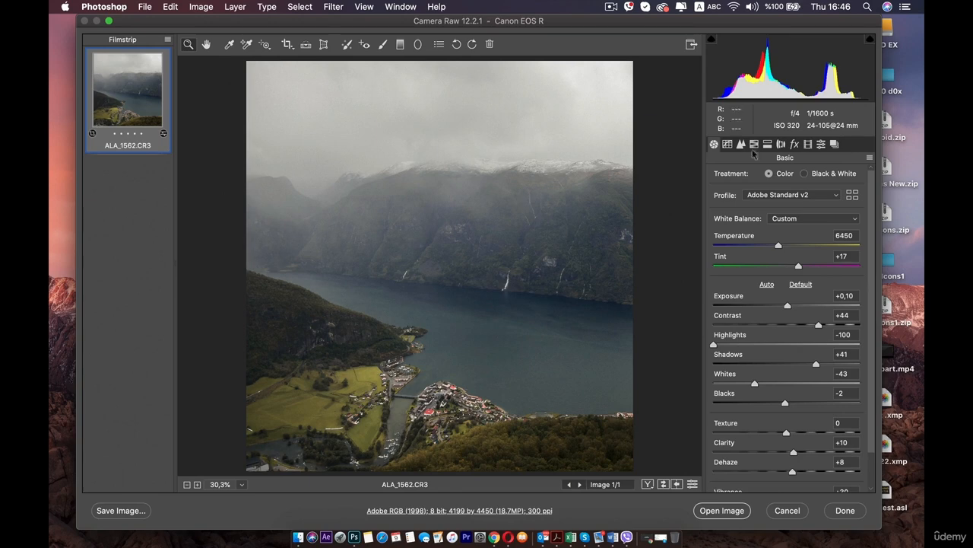
Step: Display the list of available presets
{"action": "left_click", "coordinate": [821, 144]}
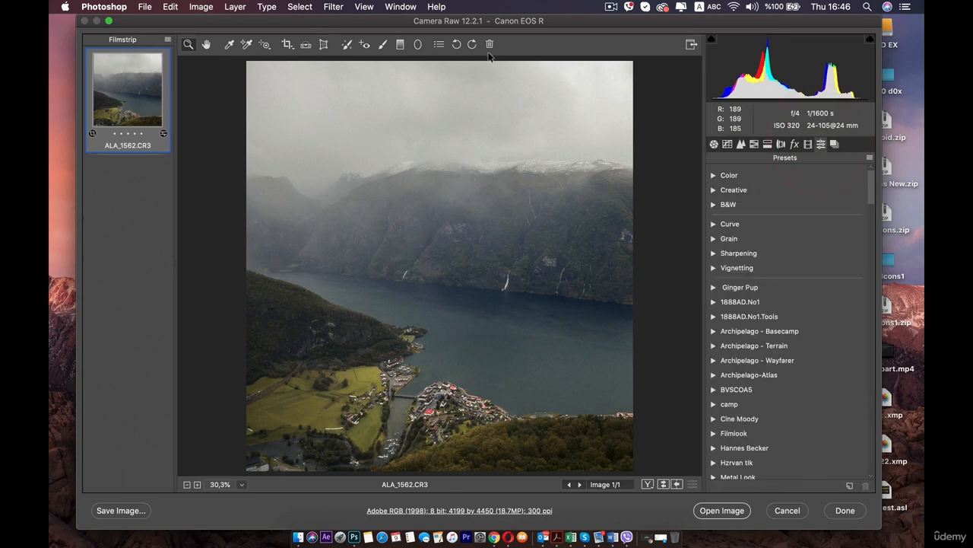